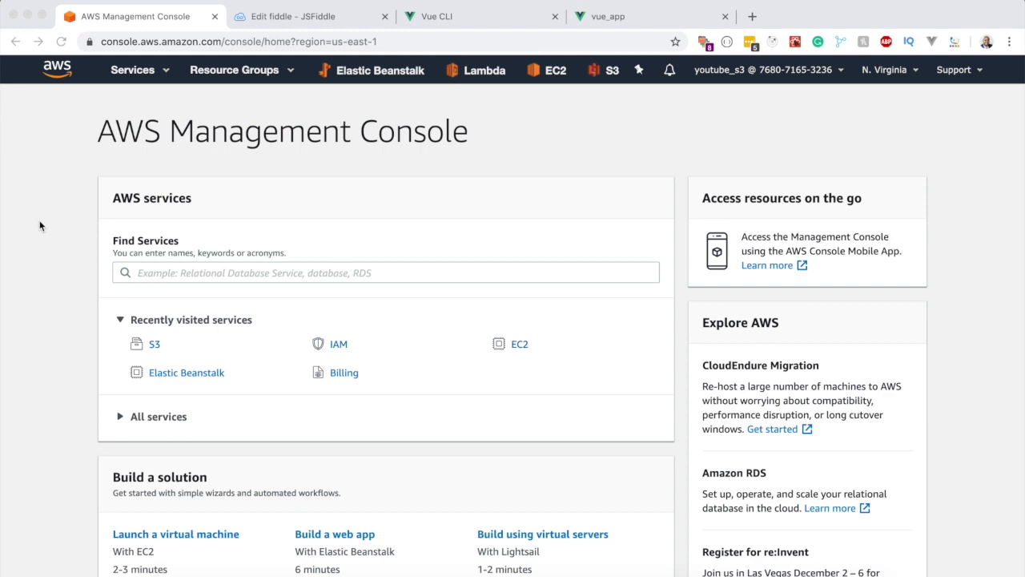
pyautogui.click(57, 313)
pyautogui.scroll(-1, 57, 314)
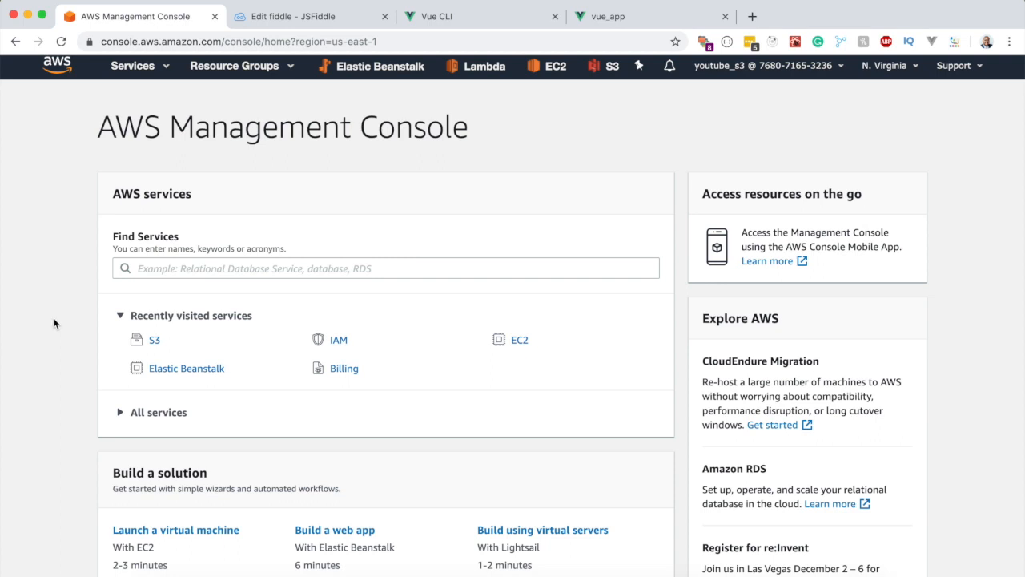
pyautogui.click(385, 41)
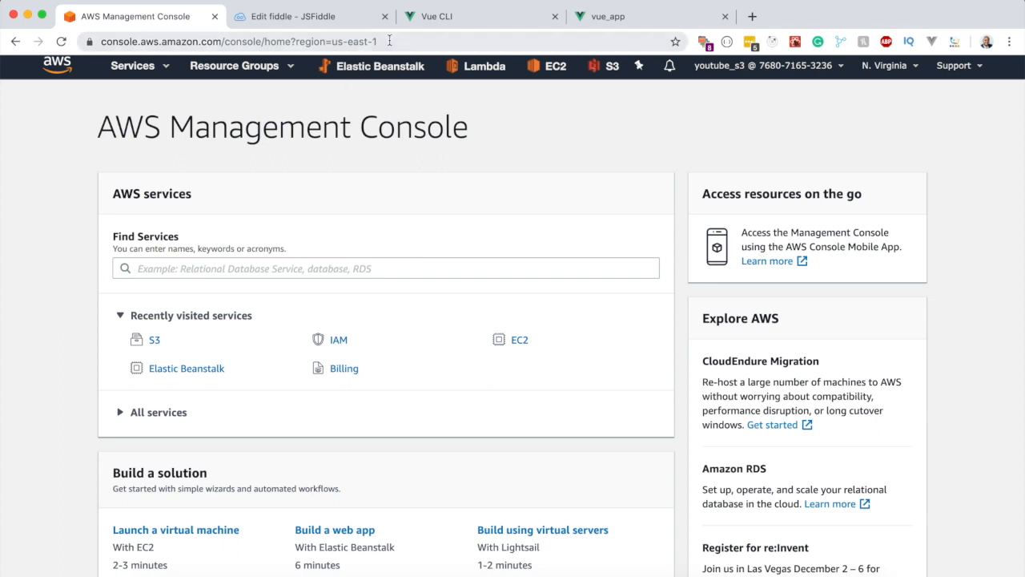
pyautogui.click(435, 41)
pyautogui.moveTo(790, 75); pyautogui.dragTo(40, 61)
pyautogui.click(22, 425)
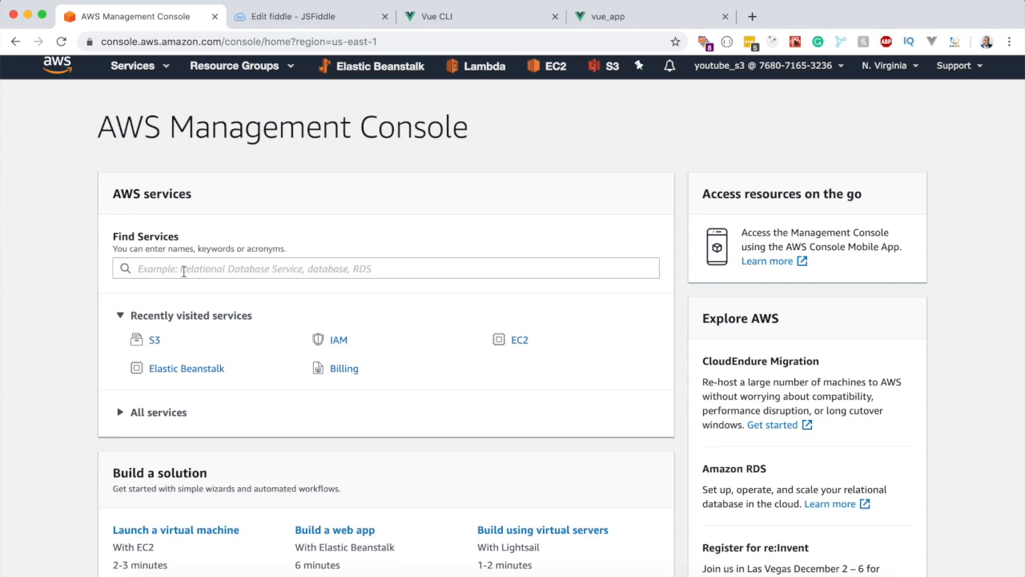
# Search the AWS services for "s3" and open the S3 console
pyautogui.click(189, 269)
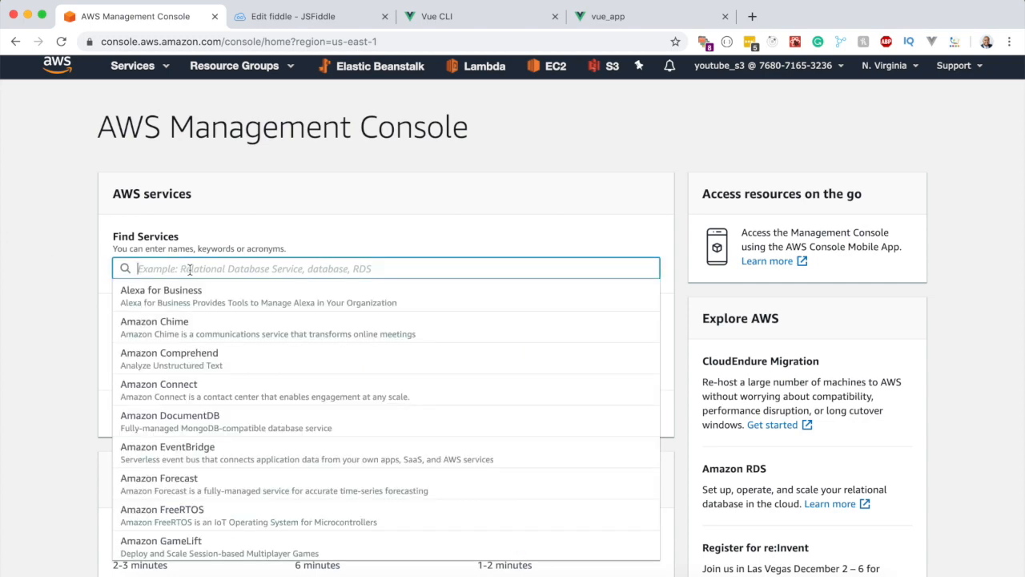
pyautogui.write('s3')
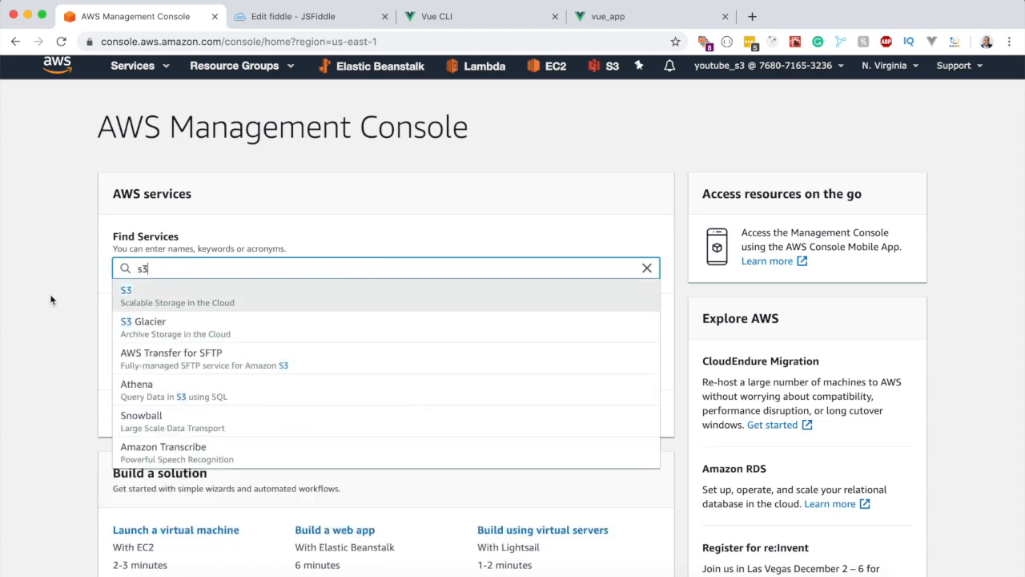
pyautogui.click(149, 294)
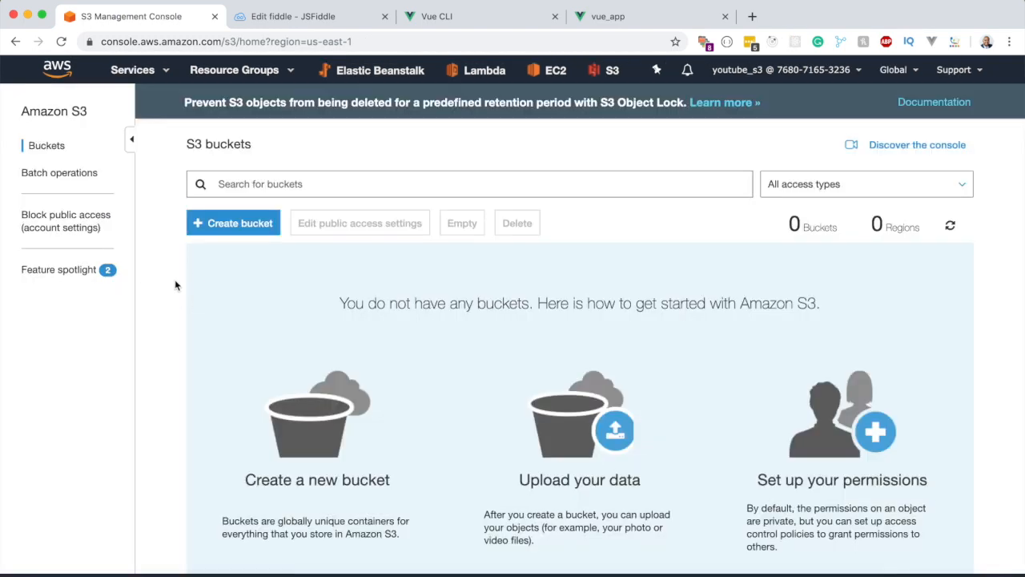
# Create a bucket named youtube-vuejs-s3-bucket in the US East (N. Virginia) region
pyautogui.click(219, 226)
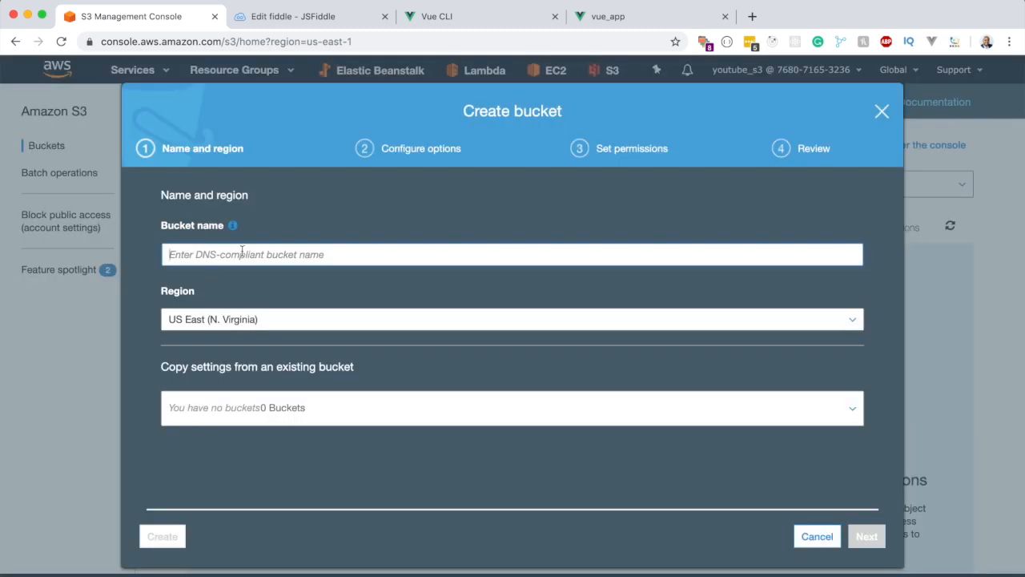
pyautogui.write('youtube-vuejs-s3-bucket')
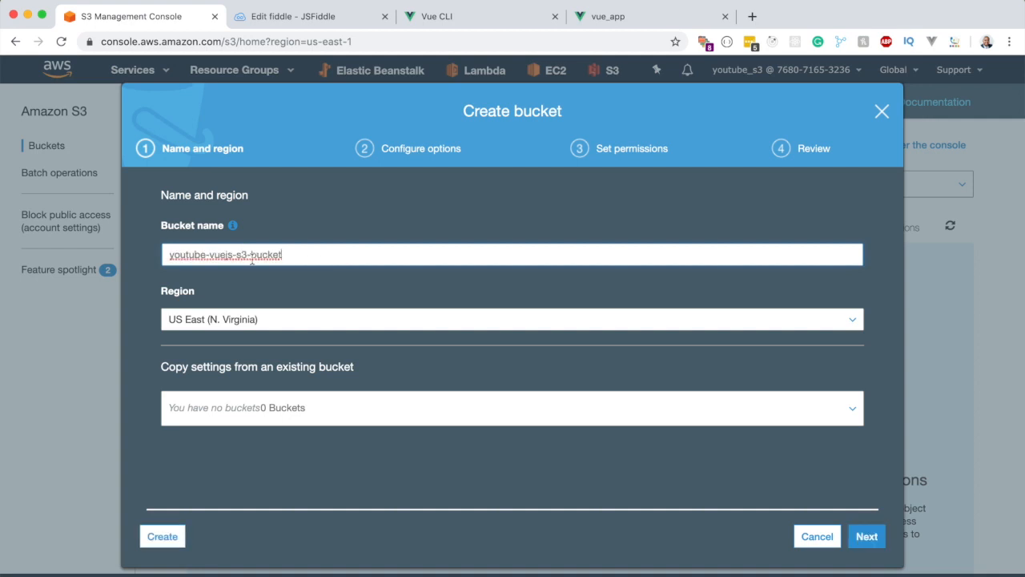
pyautogui.doubleClick(187, 254)
pyautogui.click(236, 255)
pyautogui.click(200, 321)
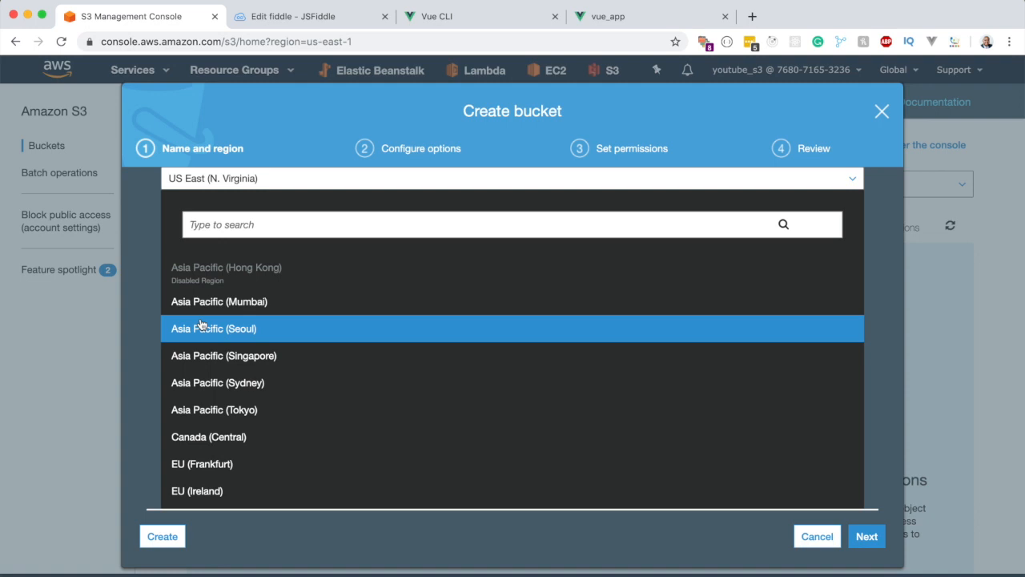
pyautogui.click(146, 331)
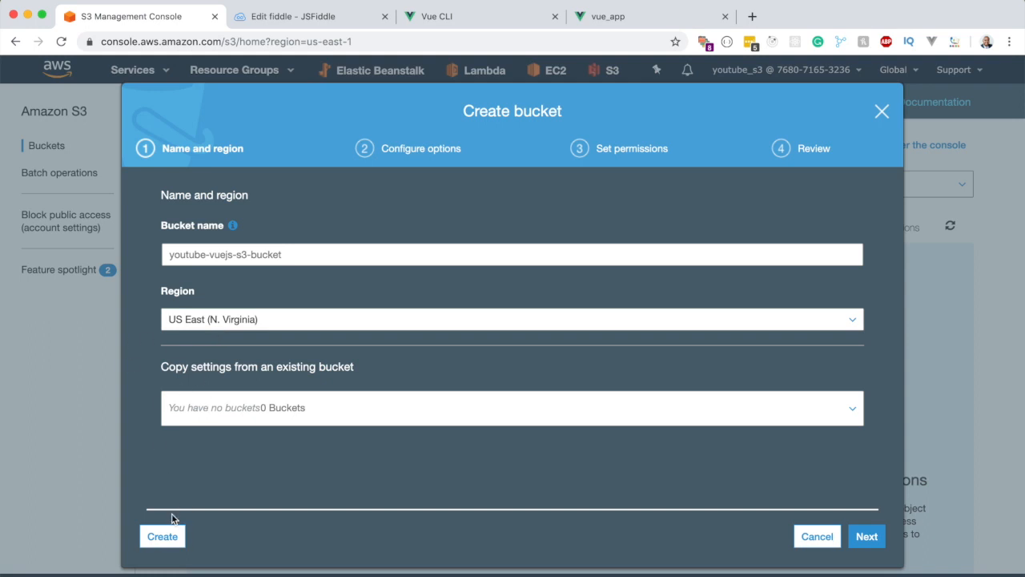
pyautogui.click(165, 540)
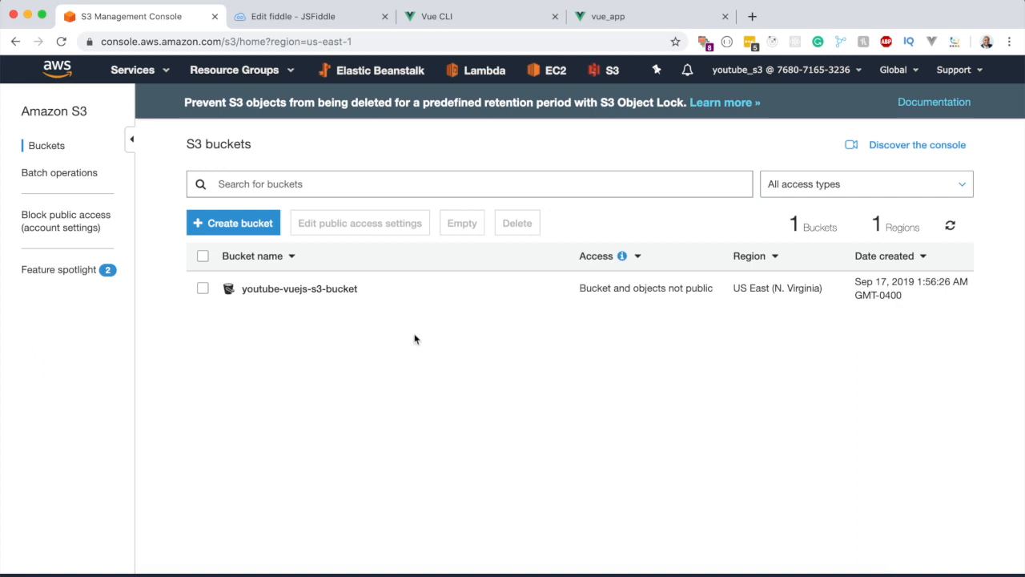
# Turn off Block all public access in the youtube-vuejs-s3-bucket permissions and confirm the change
pyautogui.click(304, 290)
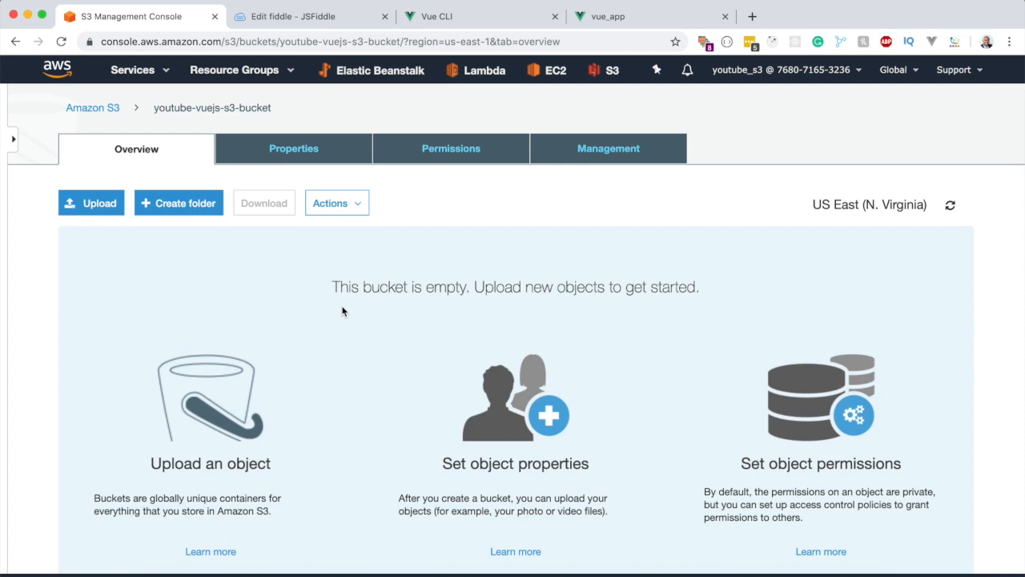
pyautogui.click(463, 154)
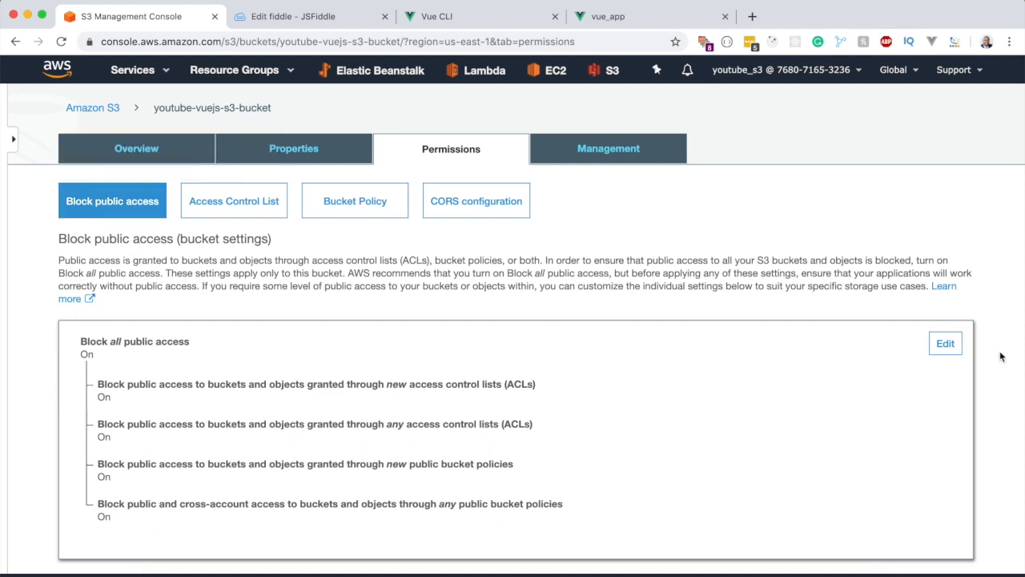
pyautogui.click(944, 349)
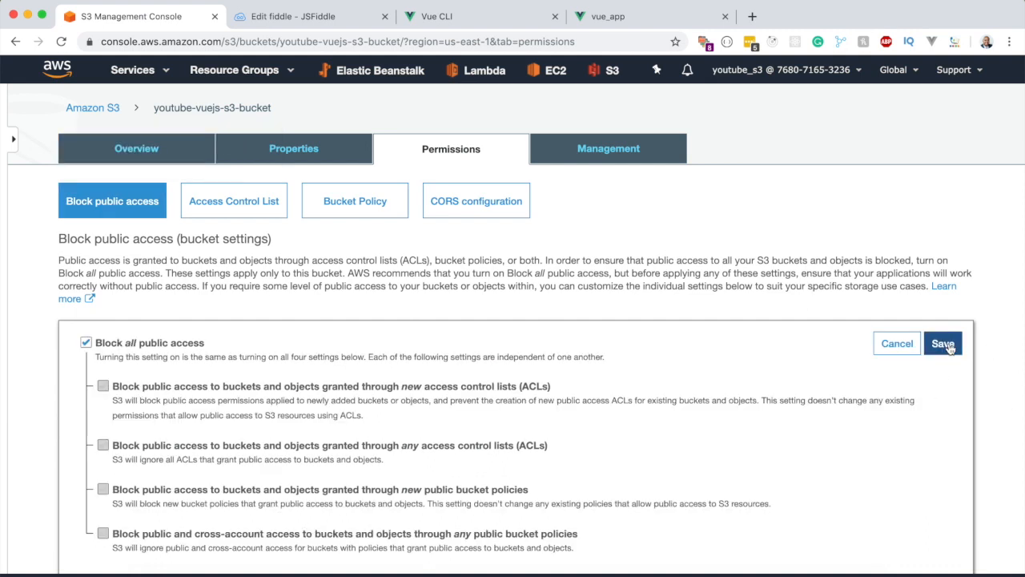
pyautogui.click(85, 344)
pyautogui.click(944, 344)
pyautogui.write('confirm')
pyautogui.click(732, 441)
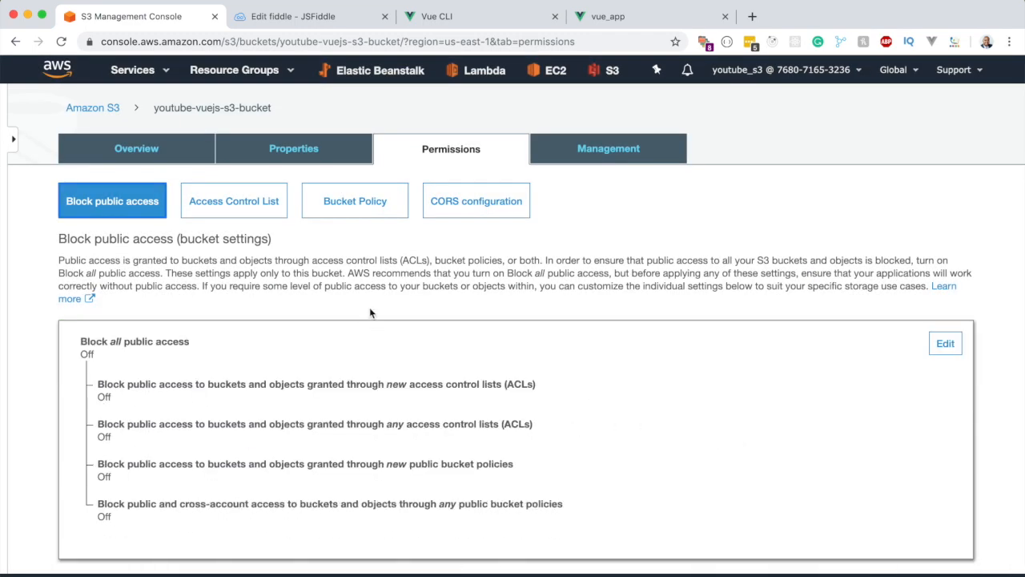
# Copy the policy JSON from the JSFiddle page and paste it into the bucket's policy editor
pyautogui.click(351, 210)
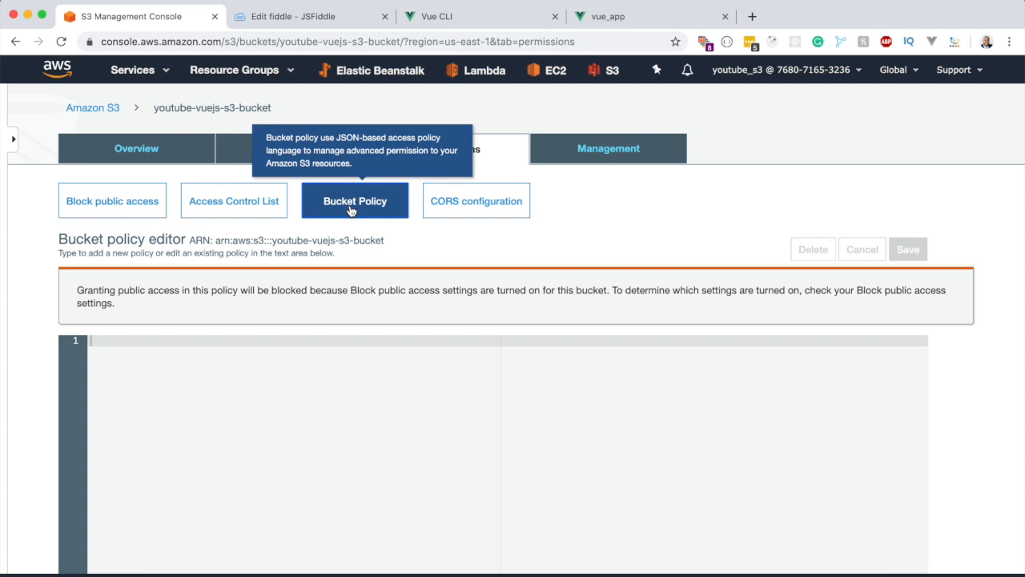
pyautogui.click(292, 16)
pyautogui.click(300, 425)
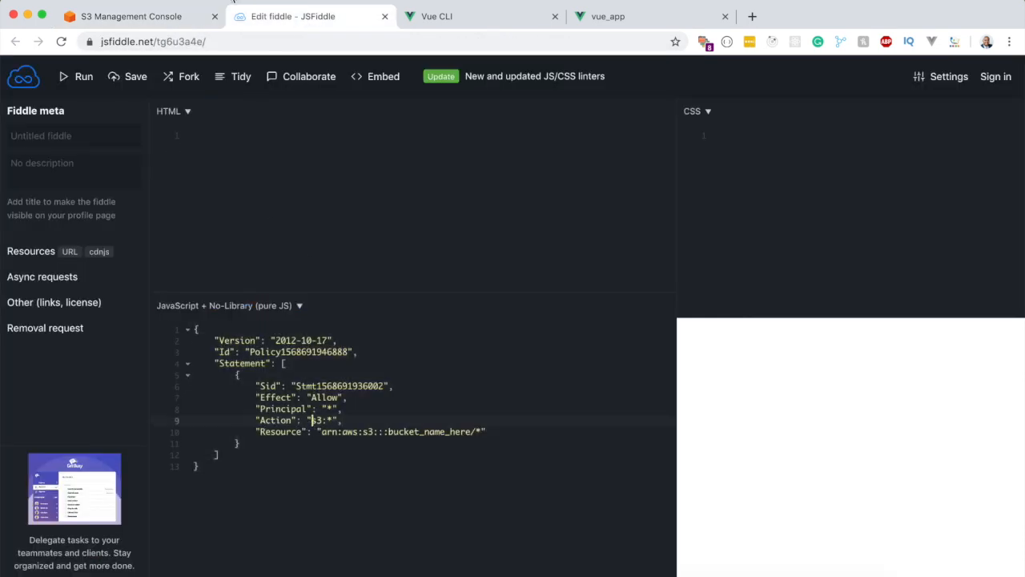
pyautogui.click(232, 41)
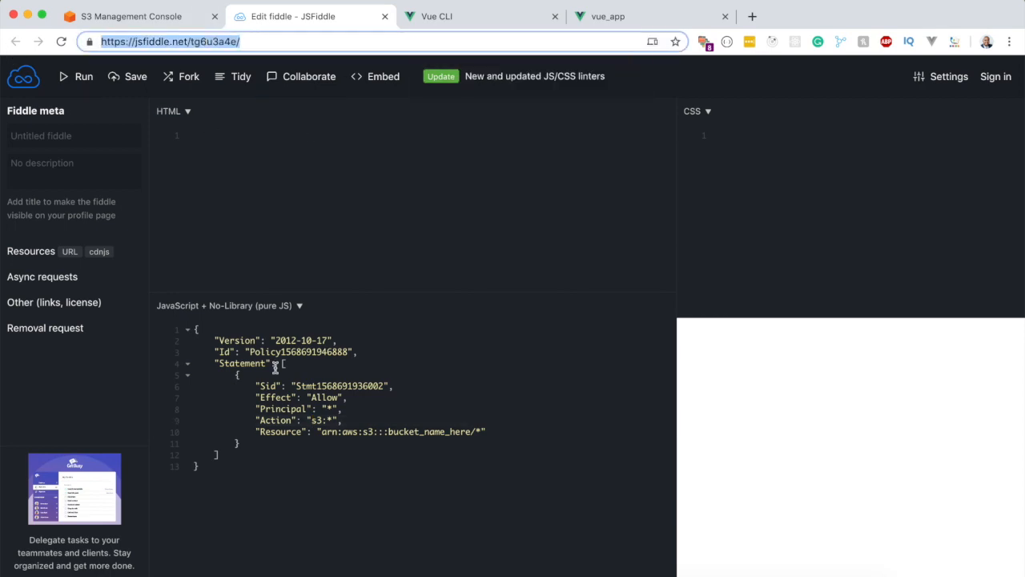
pyautogui.click(248, 457)
pyautogui.moveTo(229, 494); pyautogui.dragTo(159, 329)
pyautogui.hotkey('ctrl', 'c')
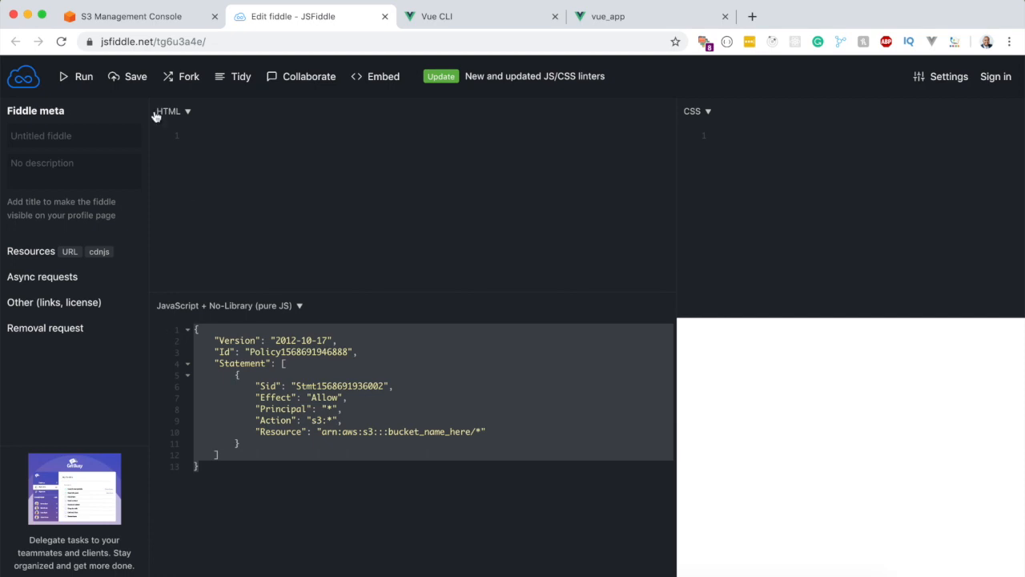
pyautogui.click(152, 16)
pyautogui.click(237, 480)
pyautogui.hotkey('ctrl', 'v')
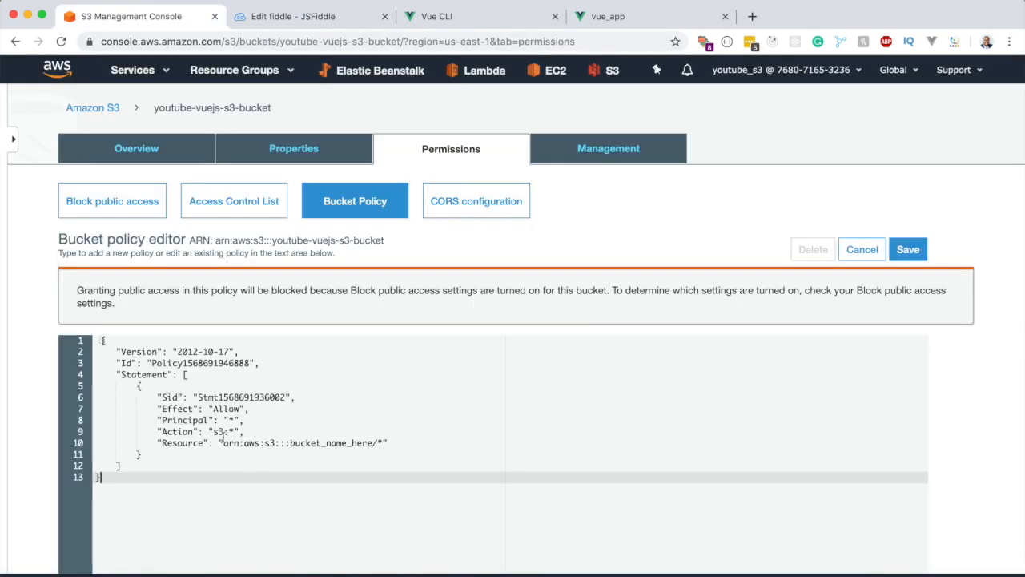
# Replace bucket_name_here in the policy's Resource line with youtube-vuejs-s3-bucket, keeping the trailing /*
pyautogui.click(230, 432)
pyautogui.moveTo(156, 443); pyautogui.dragTo(405, 443)
pyautogui.click(363, 417)
pyautogui.moveTo(290, 444); pyautogui.dragTo(380, 442)
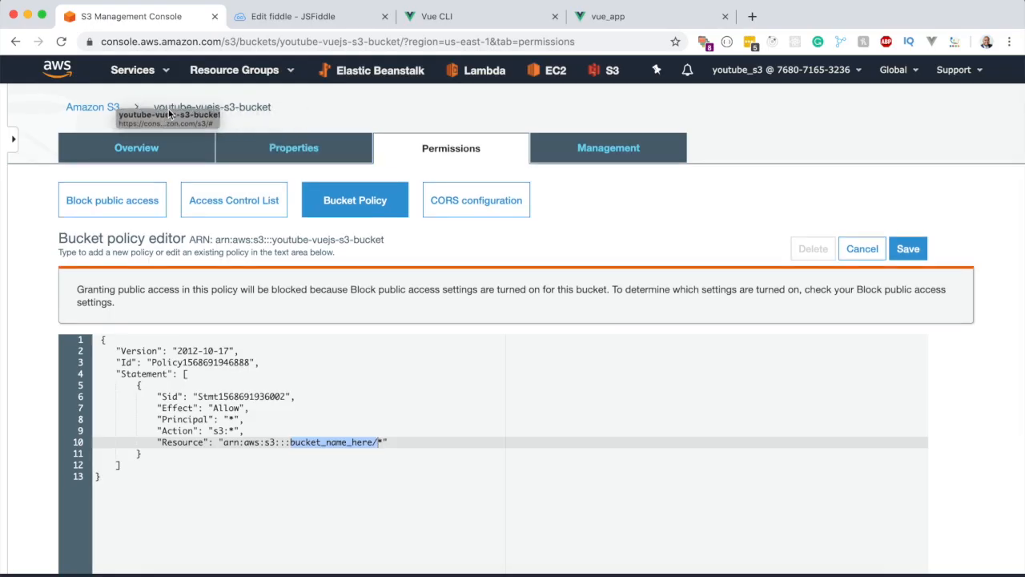
pyautogui.moveTo(272, 107); pyautogui.dragTo(221, 105)
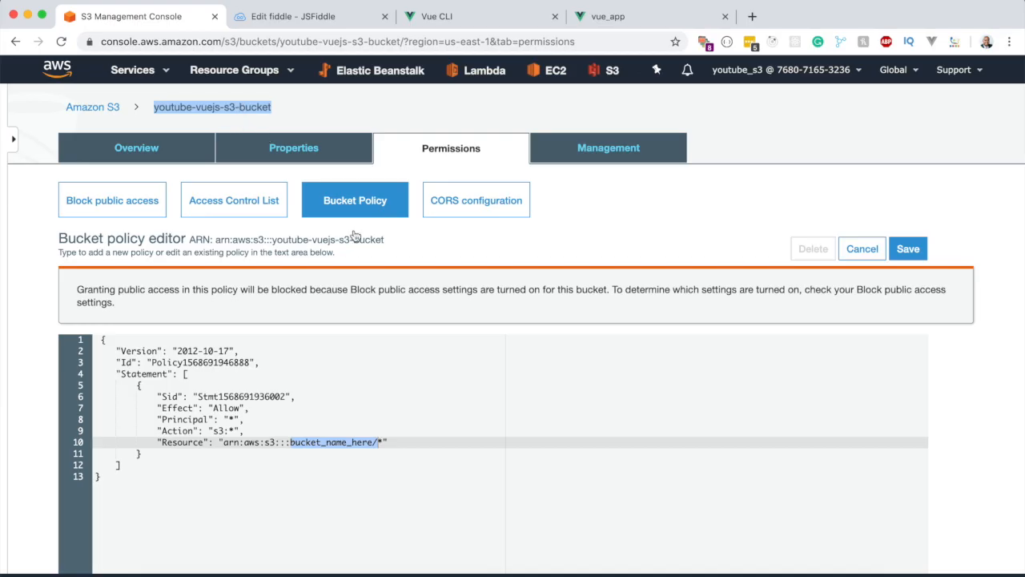
pyautogui.click(518, 372)
pyautogui.doubleClick(454, 359)
pyautogui.doubleClick(463, 362)
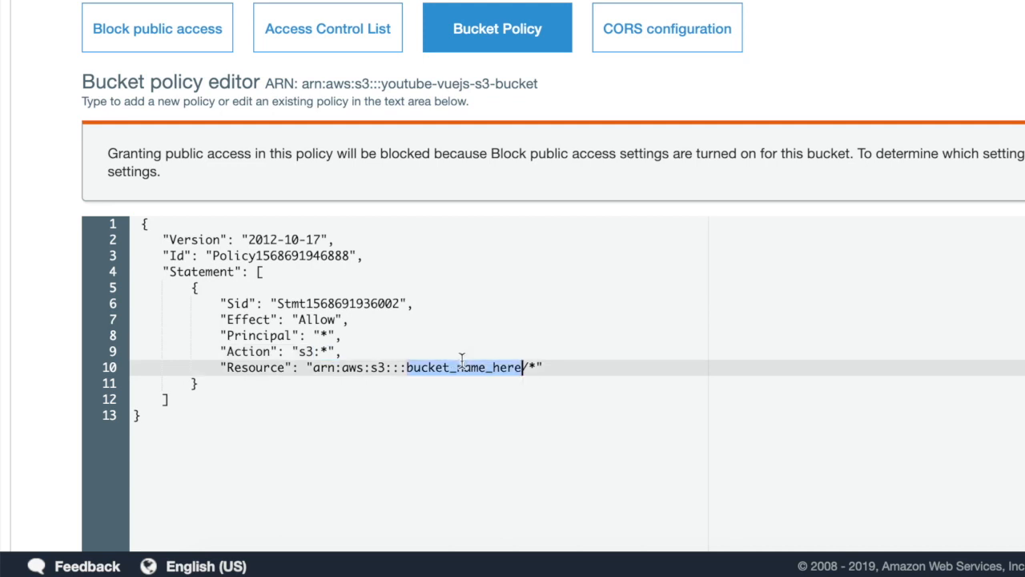
pyautogui.write('youtube-vuejs-s3-bucket')
pyautogui.moveTo(406, 368); pyautogui.dragTo(578, 368)
pyautogui.click(579, 368)
pyautogui.click(586, 358)
pyautogui.moveTo(587, 368); pyautogui.dragTo(577, 367)
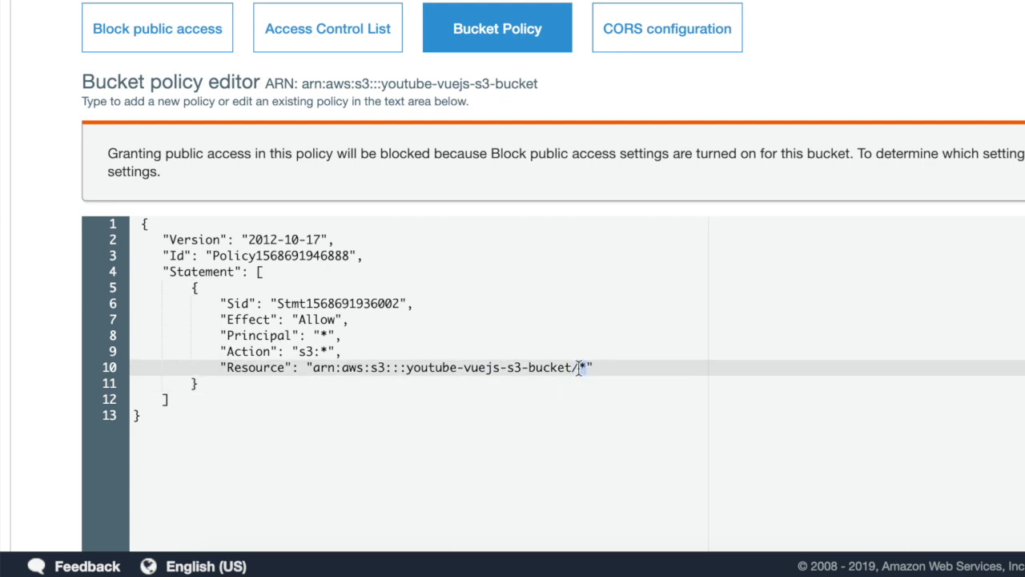
pyautogui.click(612, 413)
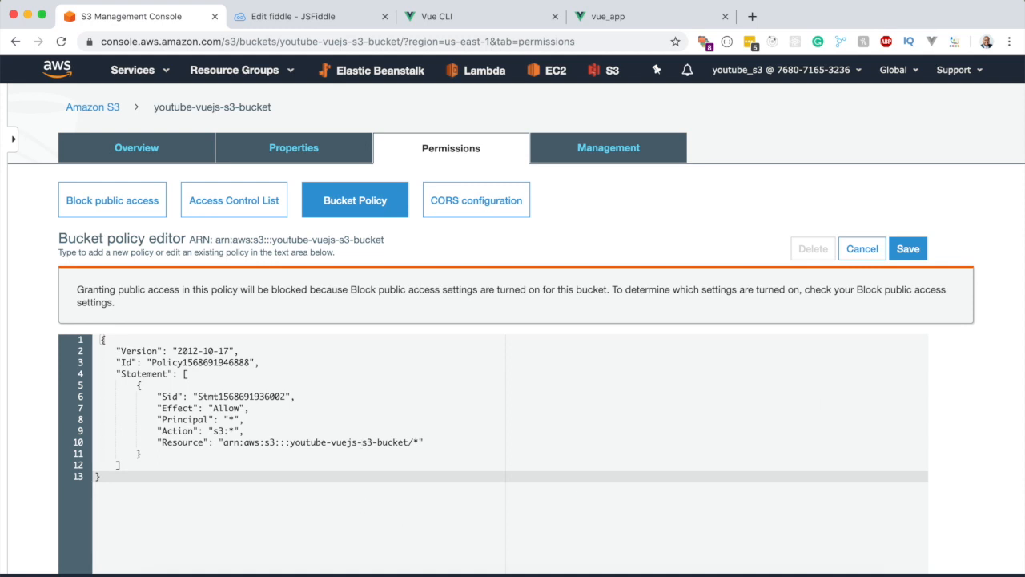
# Save the bucket policy and return to the list of S3 buckets
pyautogui.click(908, 248)
pyautogui.click(276, 425)
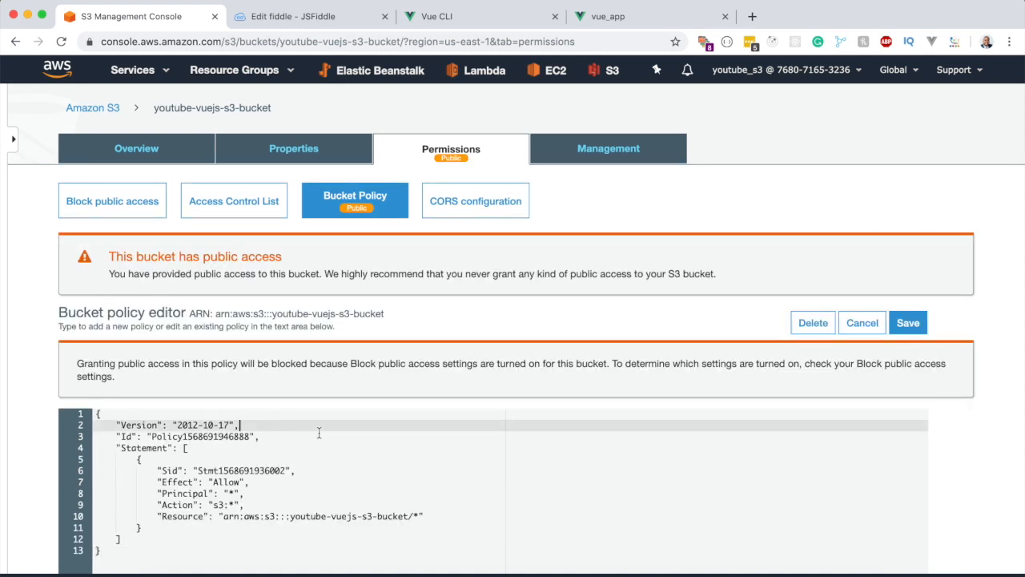
pyautogui.click(91, 108)
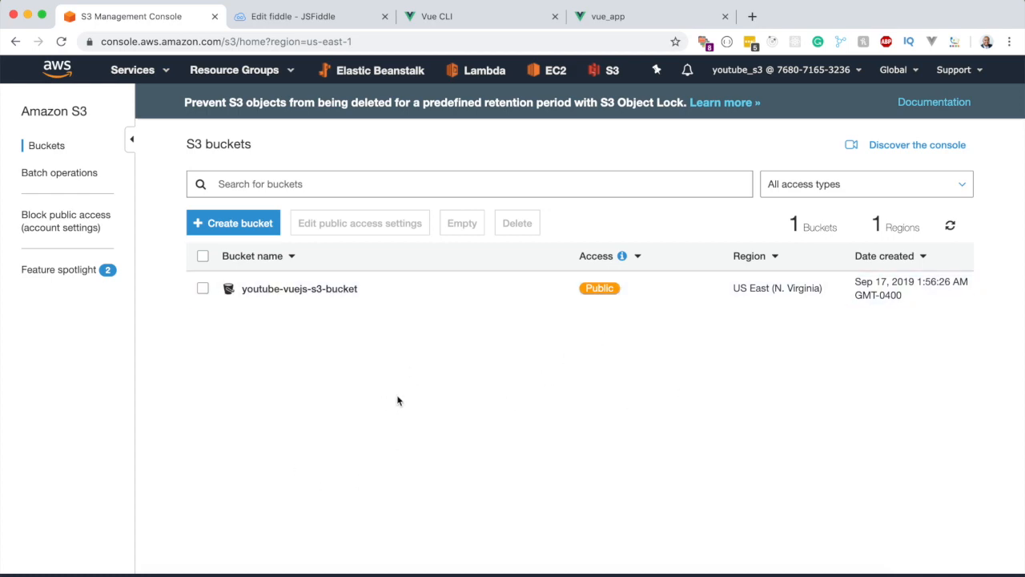
# View the local Vue app running at localhost:8080, then return to the S3 bucket list
pyautogui.hotkey('ctrl', 'Right')
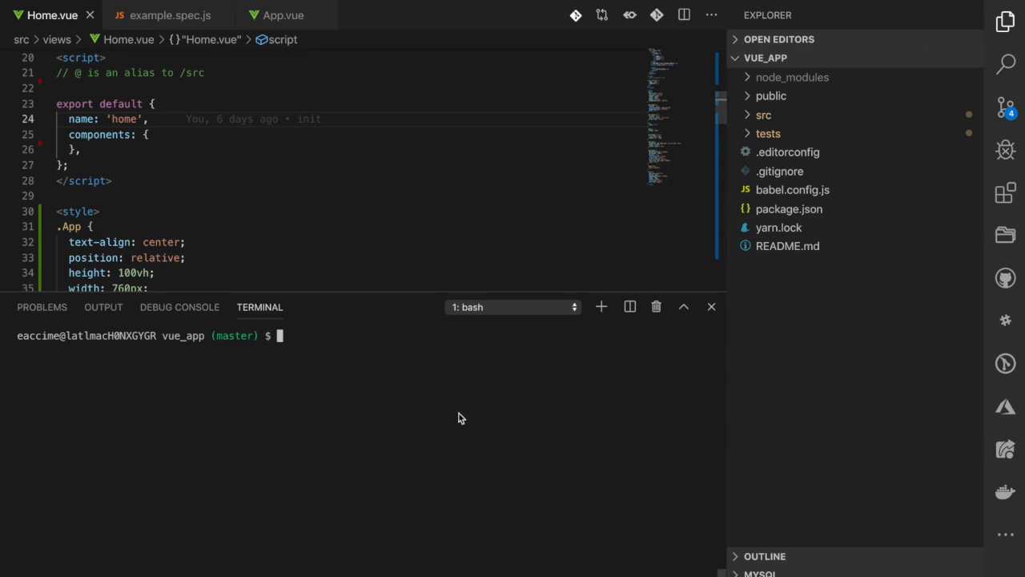
pyautogui.hotkey('ctrl', 'Left')
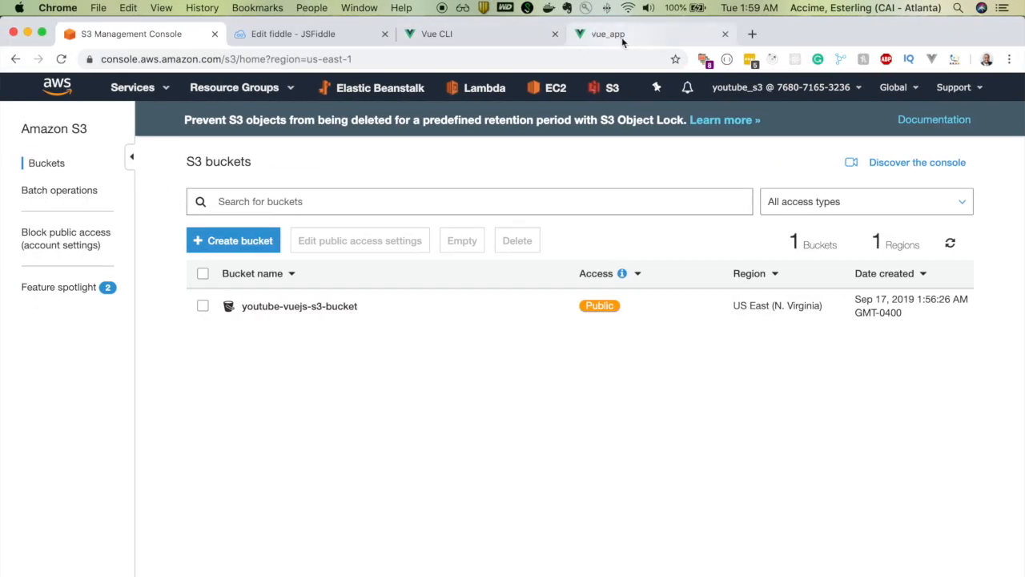
pyautogui.click(622, 36)
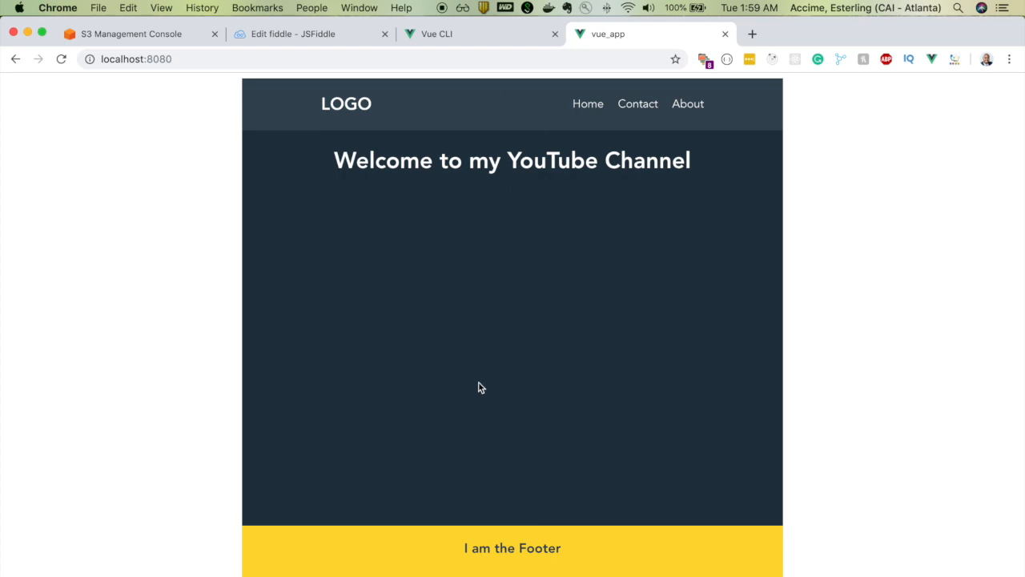
pyautogui.click(214, 46)
pyautogui.click(210, 45)
pyautogui.moveTo(251, 44); pyautogui.dragTo(91, 44)
pyautogui.click(143, 174)
pyautogui.click(115, 16)
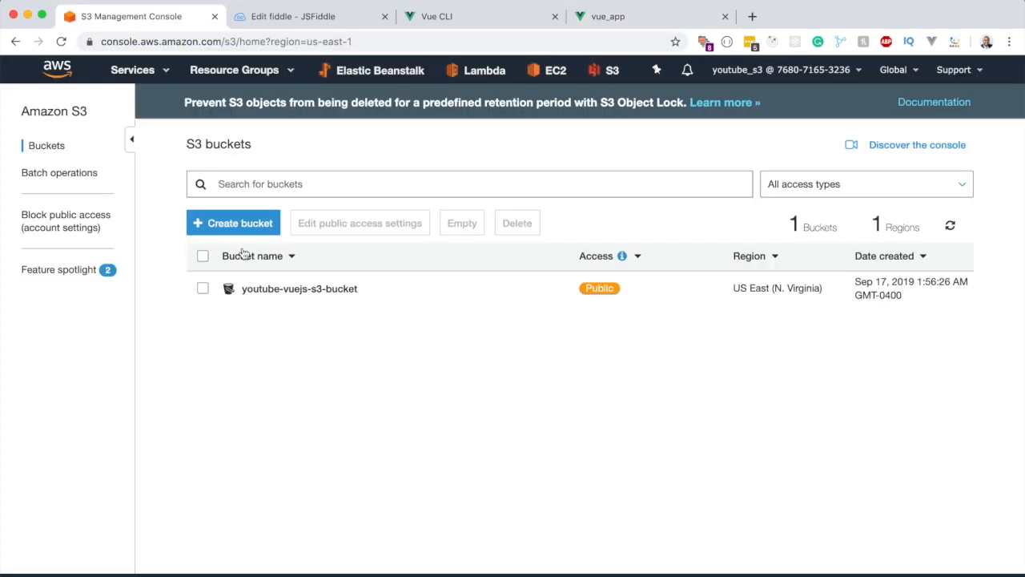
# Switch to the VS Code terminal in vue_app and build the project for production with npm run build
pyautogui.click(413, 17)
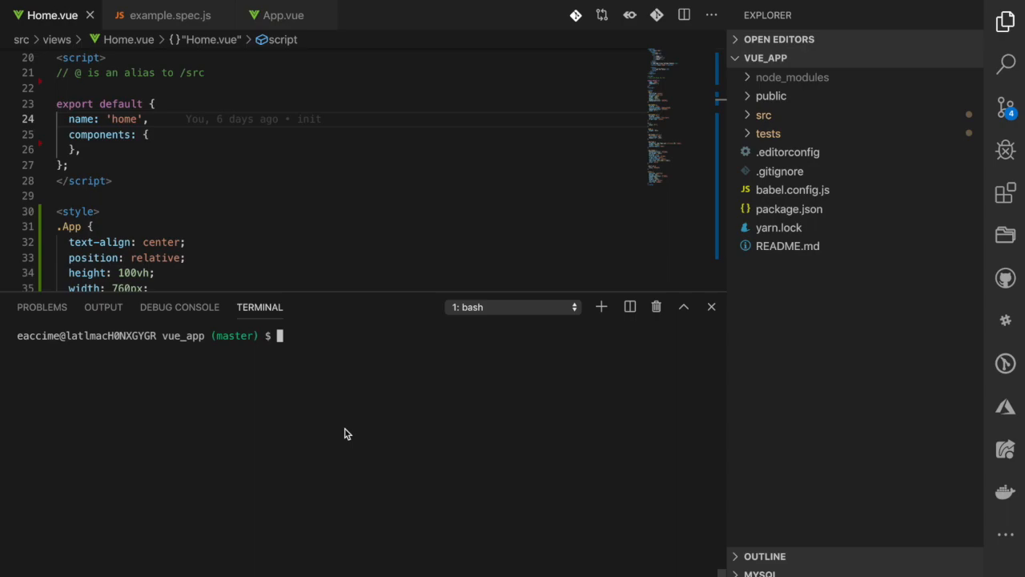
pyautogui.write('npm run ')
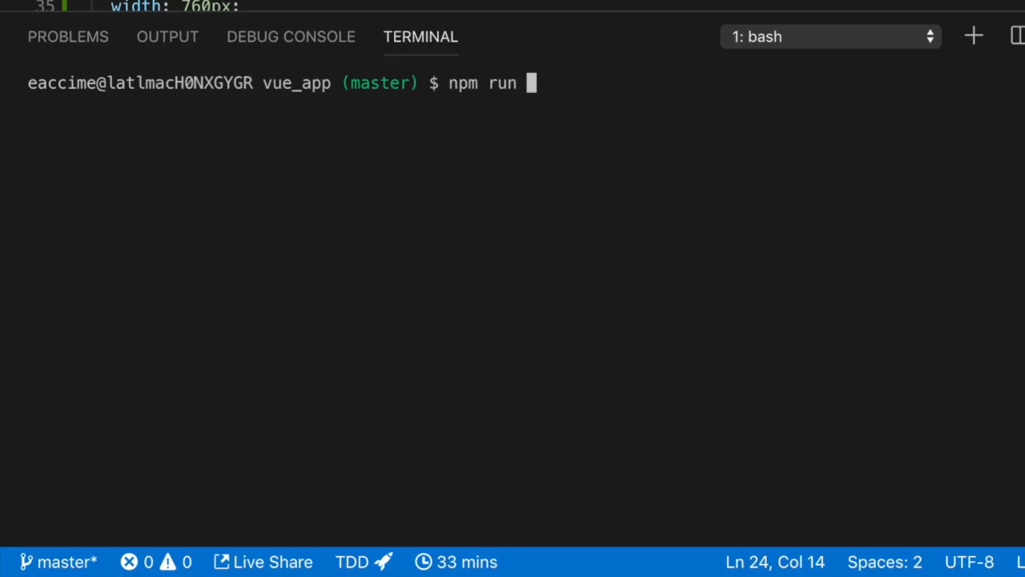
pyautogui.write('build')
pyautogui.press('Return')
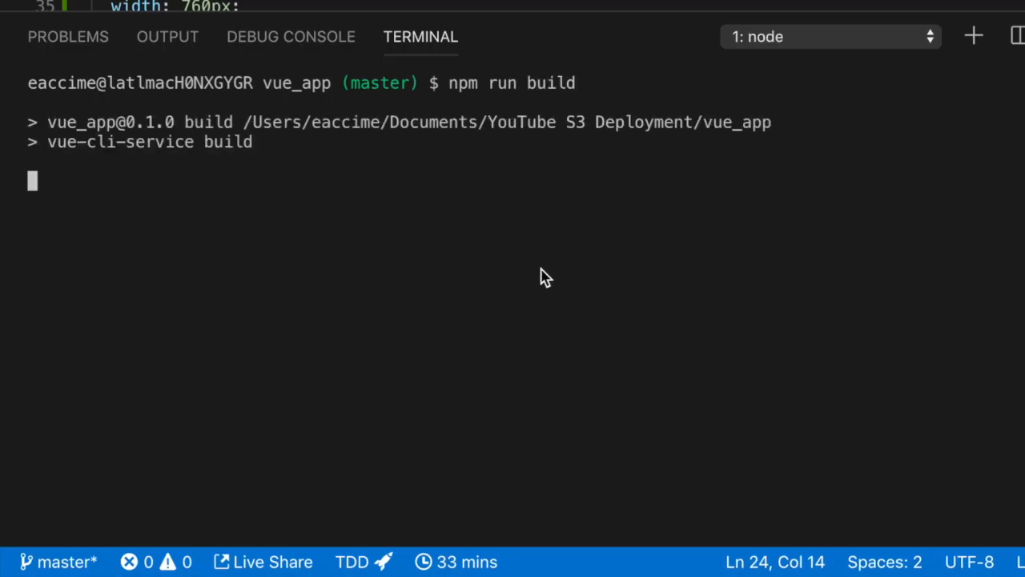
pyautogui.moveTo(450, 85); pyautogui.dragTo(574, 86)
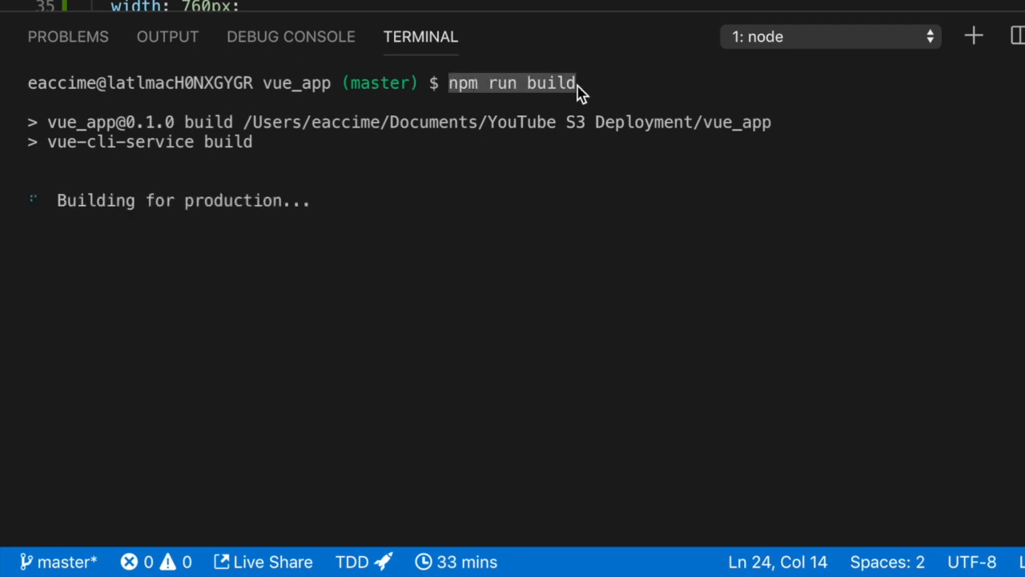
# Expand the dist folder in the vue_app project to examine the production build files
pyautogui.click(570, 85)
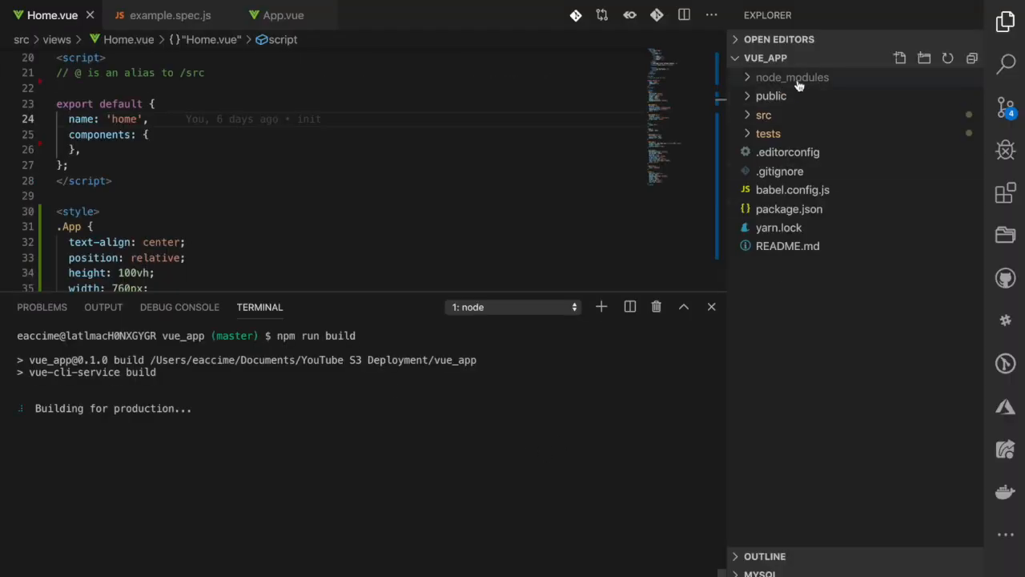
pyautogui.click(764, 79)
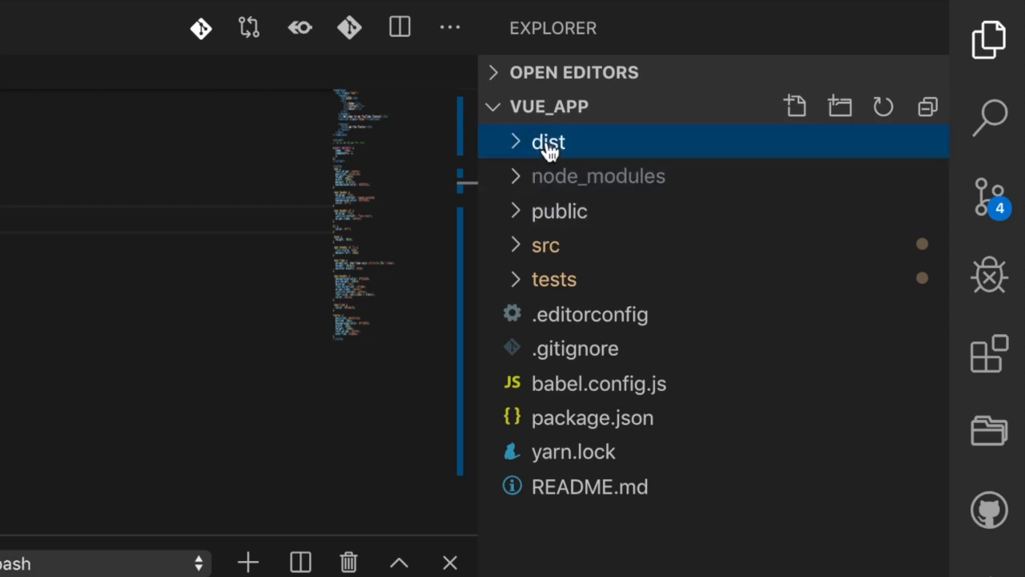
pyautogui.click(549, 146)
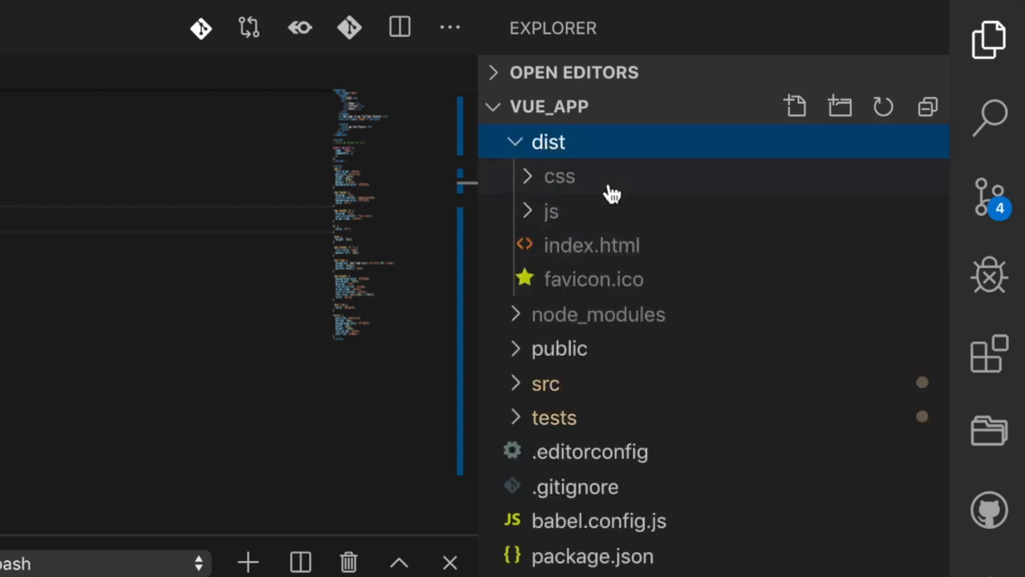
pyautogui.click(562, 152)
pyautogui.click(545, 152)
pyautogui.click(555, 152)
pyautogui.click(557, 155)
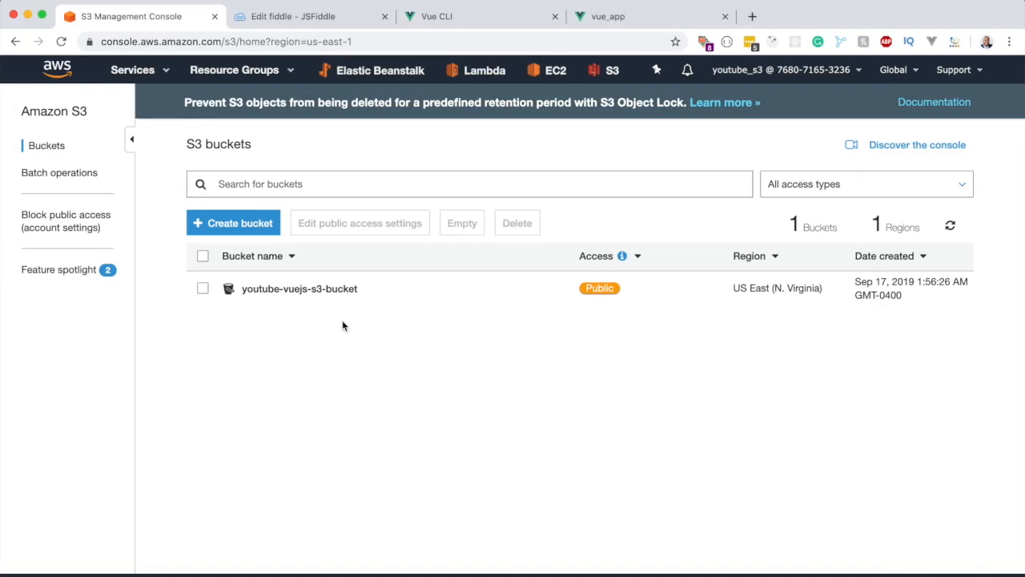
# Switch to the S3 console in the browser and open youtube-vuejs-s3-bucket
pyautogui.click(287, 293)
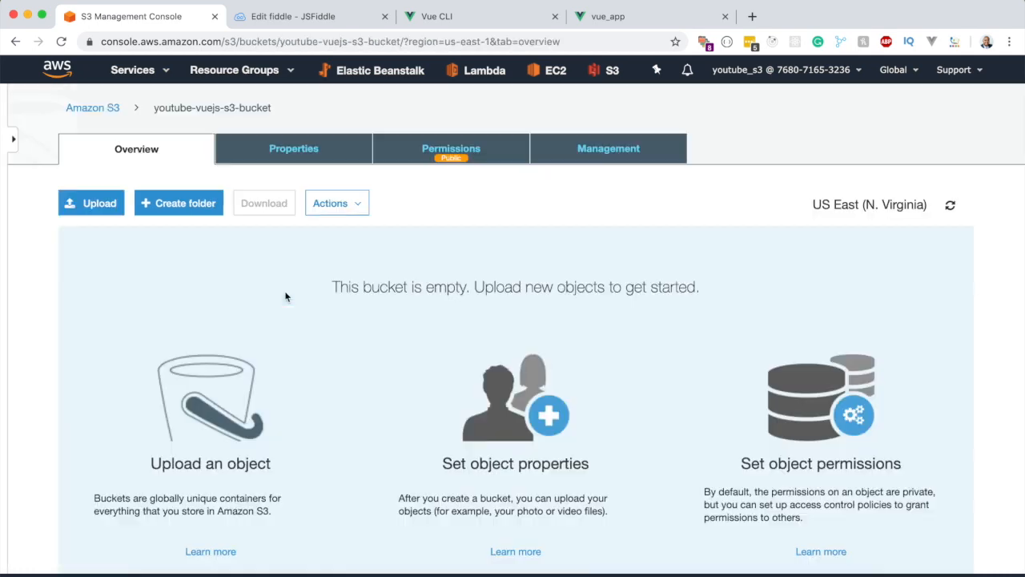
pyautogui.moveTo(316, 110); pyautogui.dragTo(162, 114)
pyautogui.click(419, 376)
pyautogui.hotkey('ctrl', 'Right')
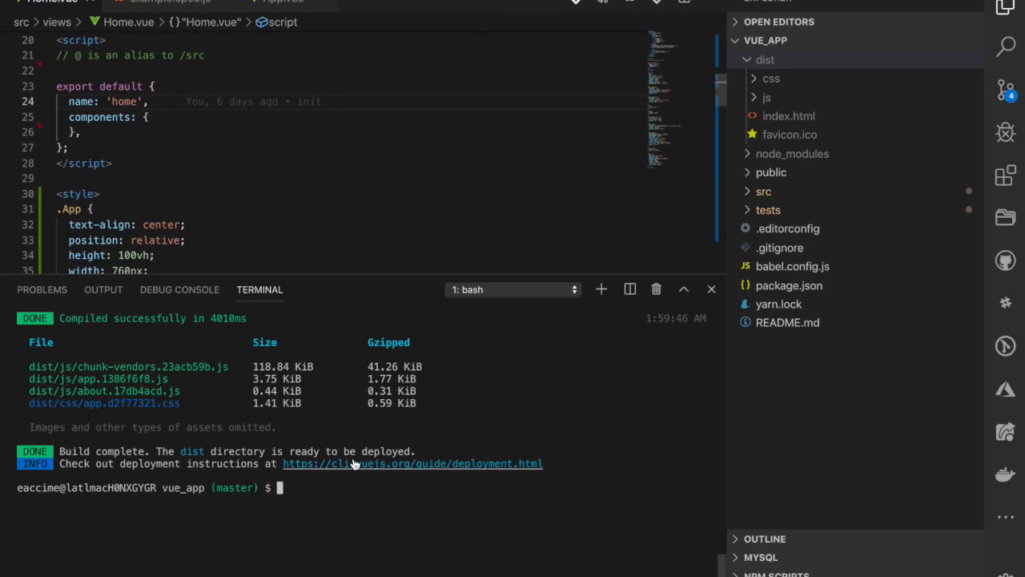
pyautogui.hotkey('ctrl', 'Left')
# Open vue_app's dist folder in Finder and upload its css, js, favicon.ico and index.html to the bucket
pyautogui.click(166, 574)
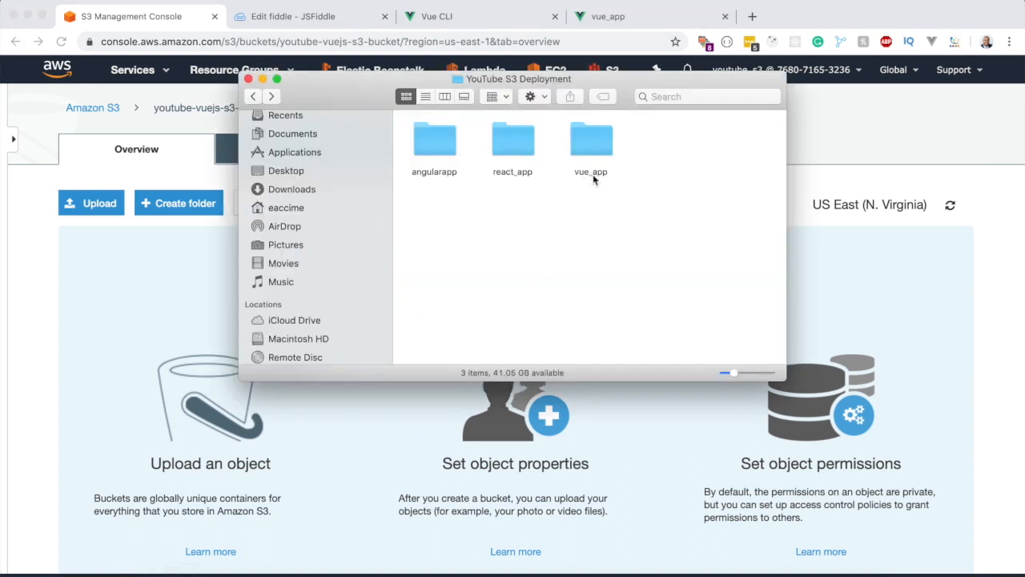
pyautogui.click(592, 146)
pyautogui.click(545, 240)
pyautogui.doubleClick(592, 145)
pyautogui.click(510, 146)
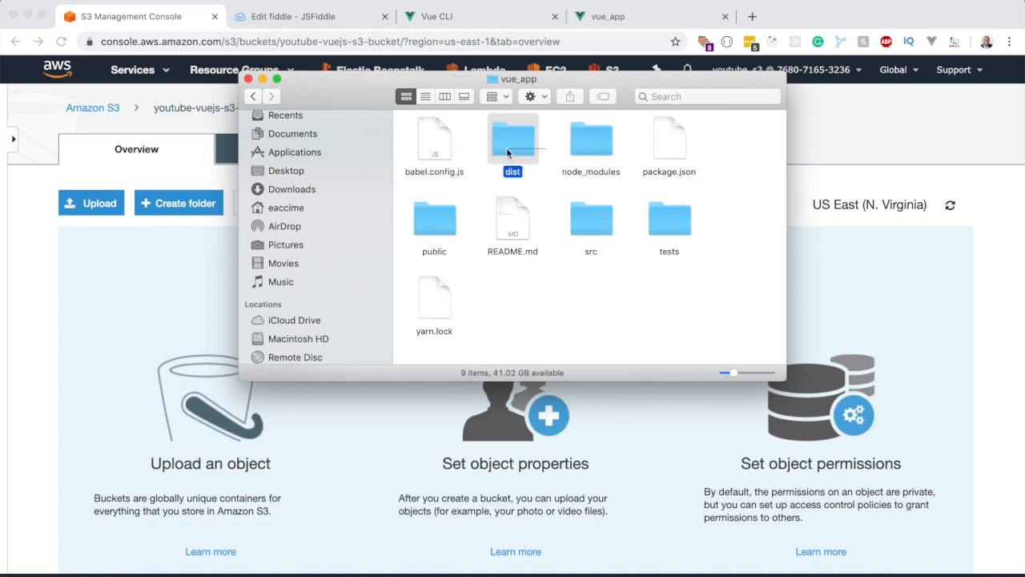
pyautogui.doubleClick(514, 147)
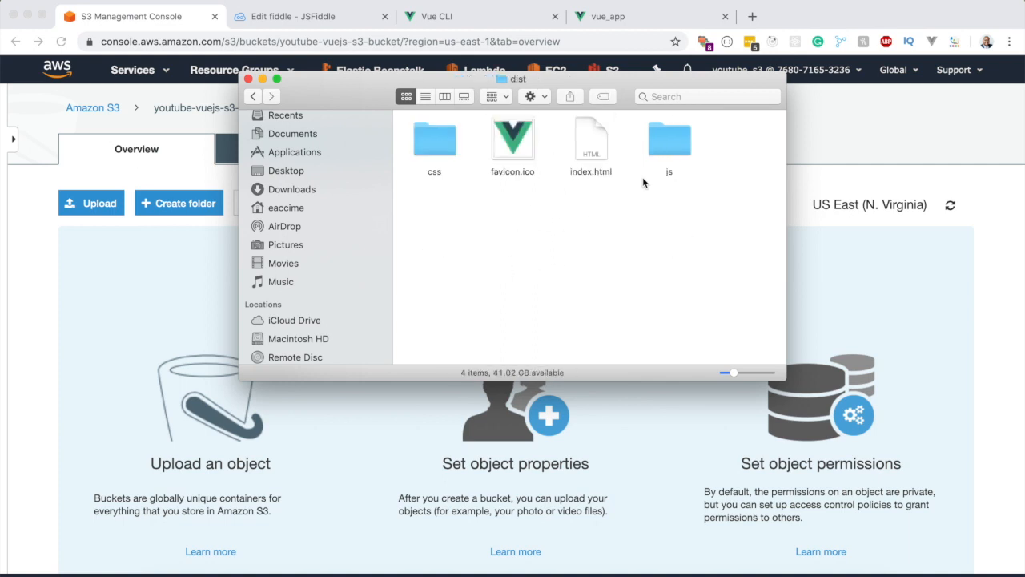
pyautogui.moveTo(691, 156); pyautogui.dragTo(175, 268)
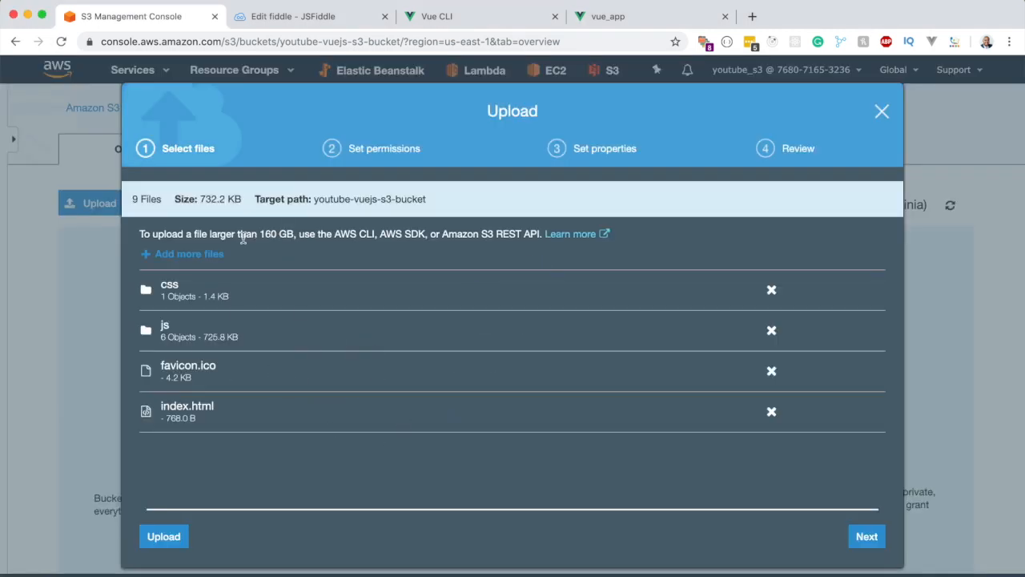
pyautogui.click(163, 537)
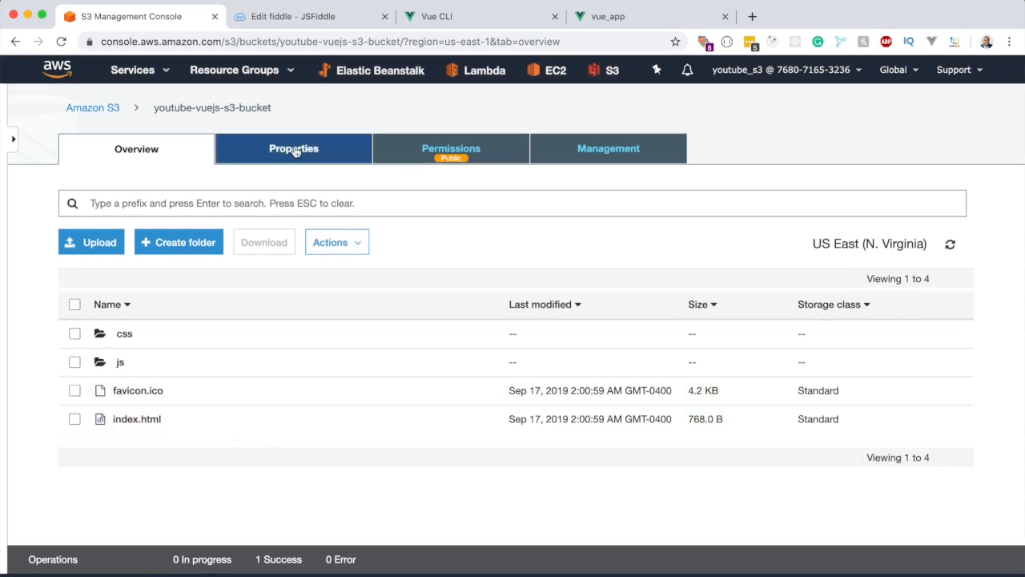
# In the bucket's static website hosting properties, choose to host a website with index.html as the index document
pyautogui.click(292, 152)
pyautogui.moveTo(549, 224); pyautogui.dragTo(734, 231)
pyautogui.click(729, 234)
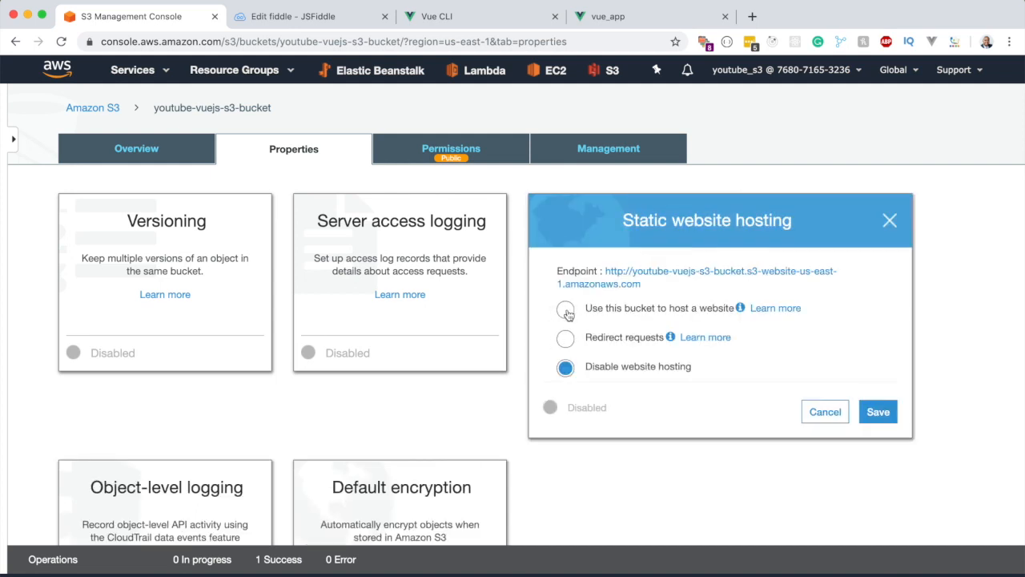
pyautogui.click(566, 312)
pyautogui.write('index.hmt')
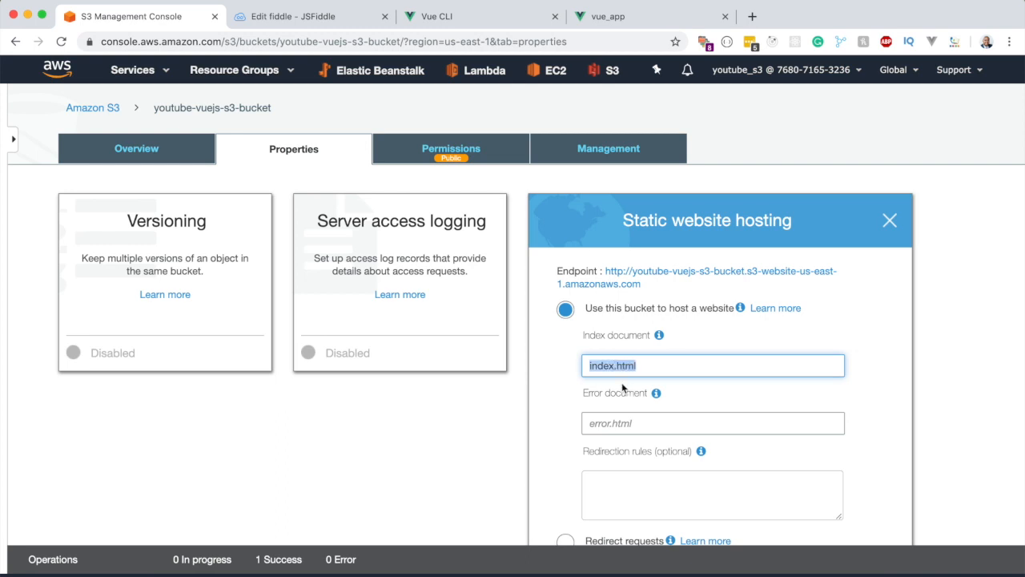
# Set the error document to index.html and save the static website hosting settings
pyautogui.scroll(-1, 596, 367)
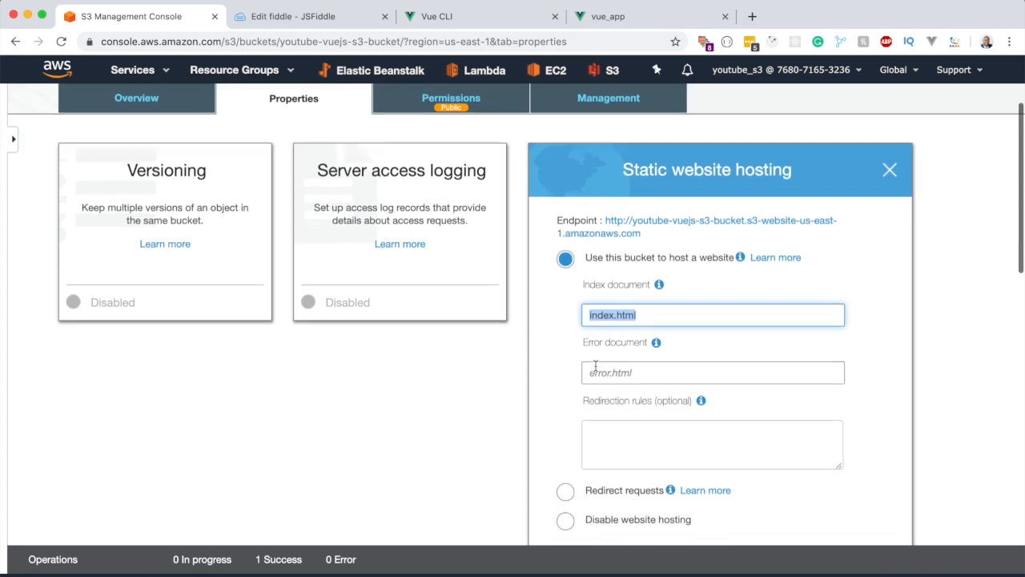
pyautogui.moveTo(575, 345); pyautogui.dragTo(626, 374)
pyautogui.click(626, 373)
pyautogui.write('index.html')
pyautogui.scroll(-1, 531, 362)
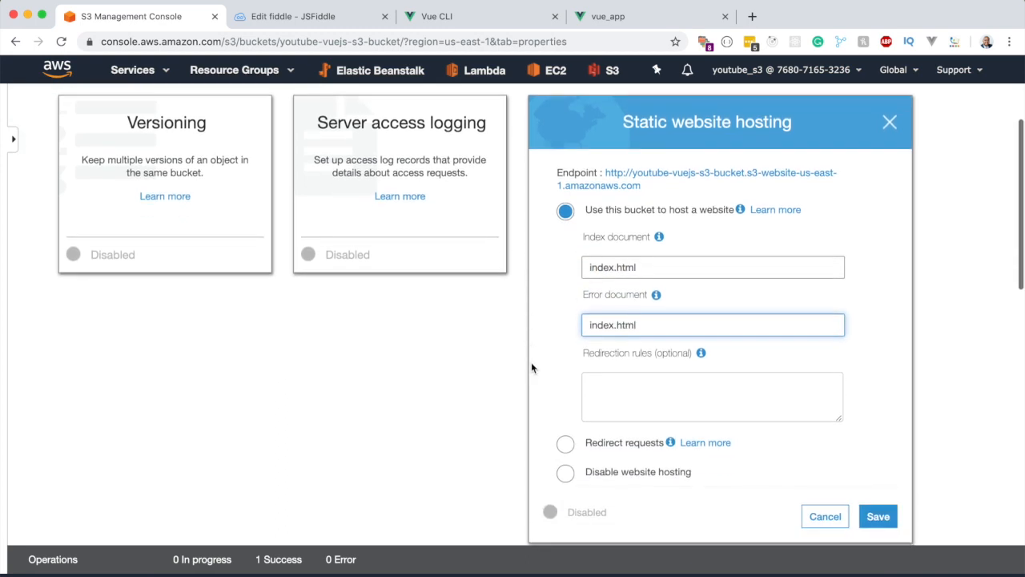
pyautogui.click(879, 520)
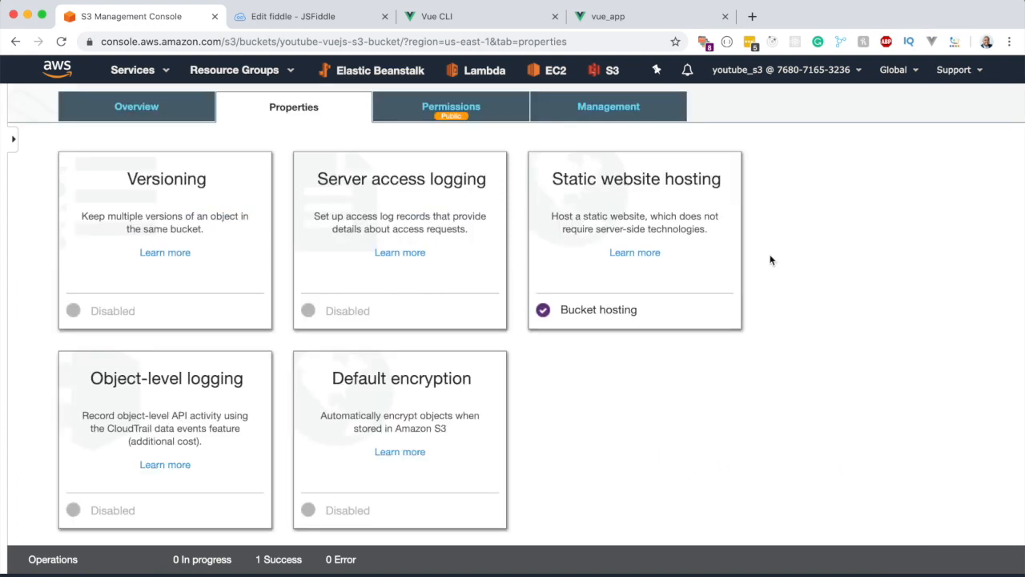
# Open the bucket's static website endpoint in a new tab and examine the deployed Vue app and its address
pyautogui.click(624, 210)
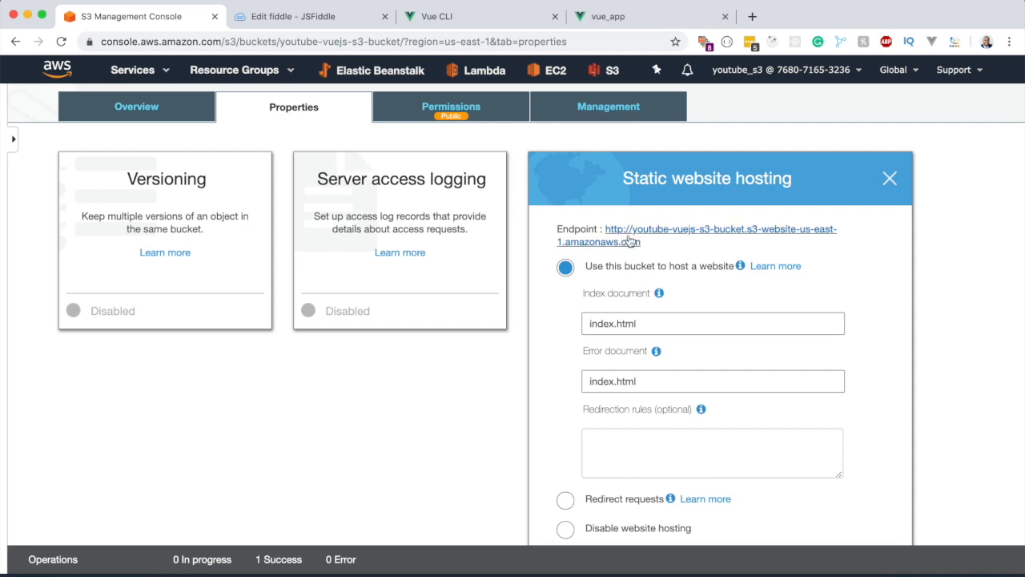
pyautogui.keyDown('super'); pyautogui.click(628, 242); pyautogui.keyUp('super')
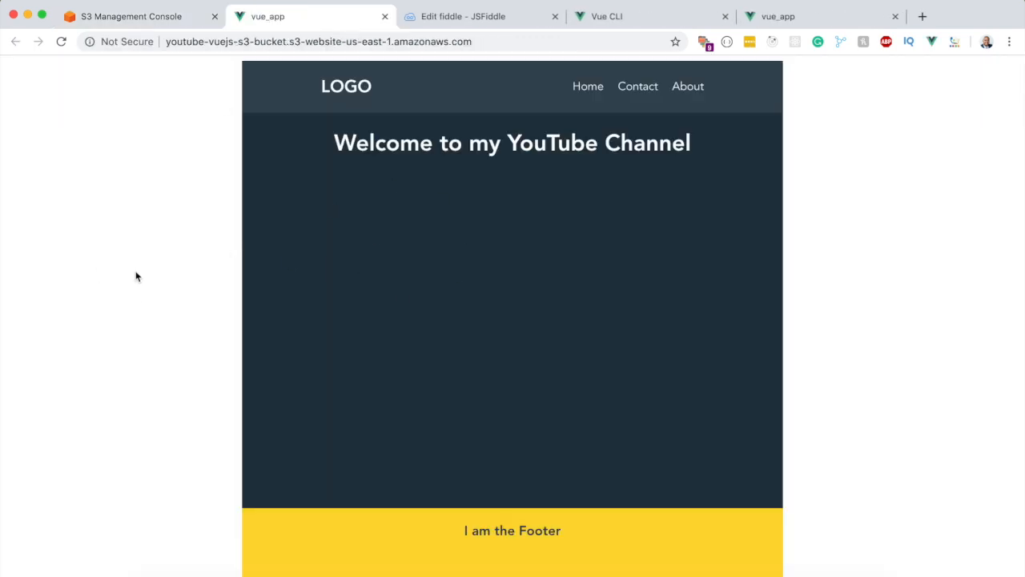
pyautogui.click(490, 45)
pyautogui.moveTo(524, 42); pyautogui.dragTo(148, 54)
pyautogui.click(485, 45)
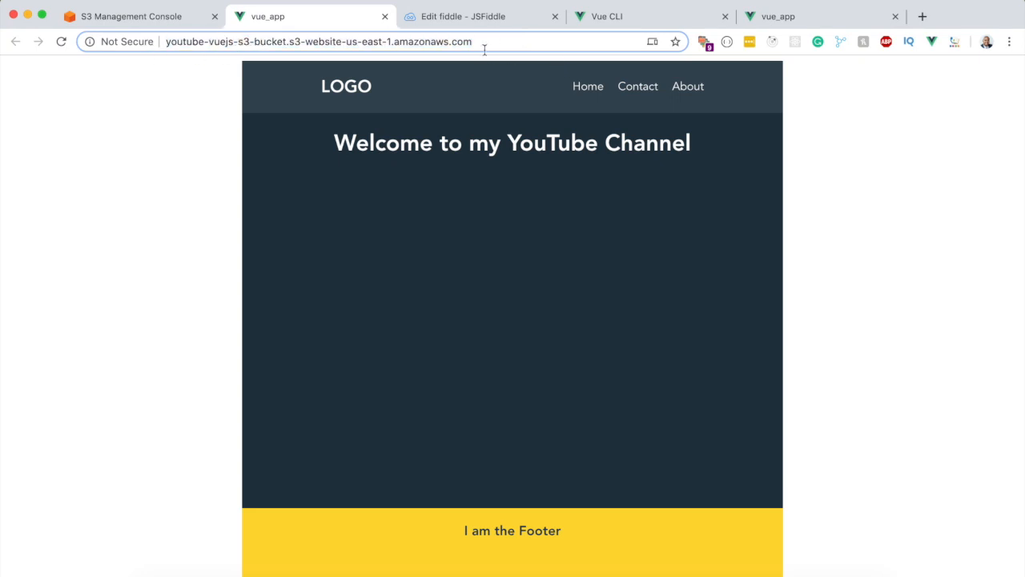
pyautogui.moveTo(497, 42); pyautogui.dragTo(111, 44)
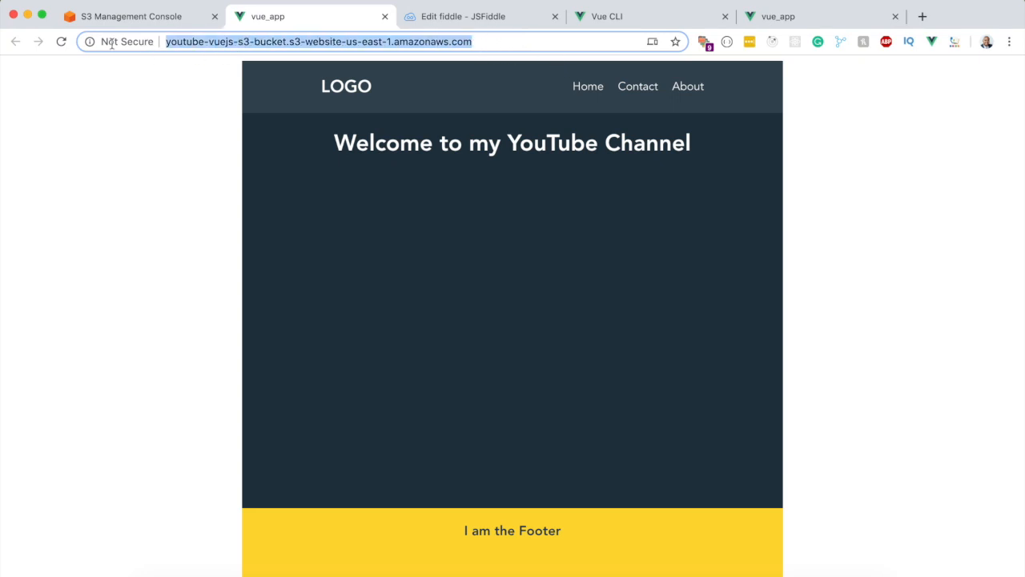
pyautogui.click(174, 174)
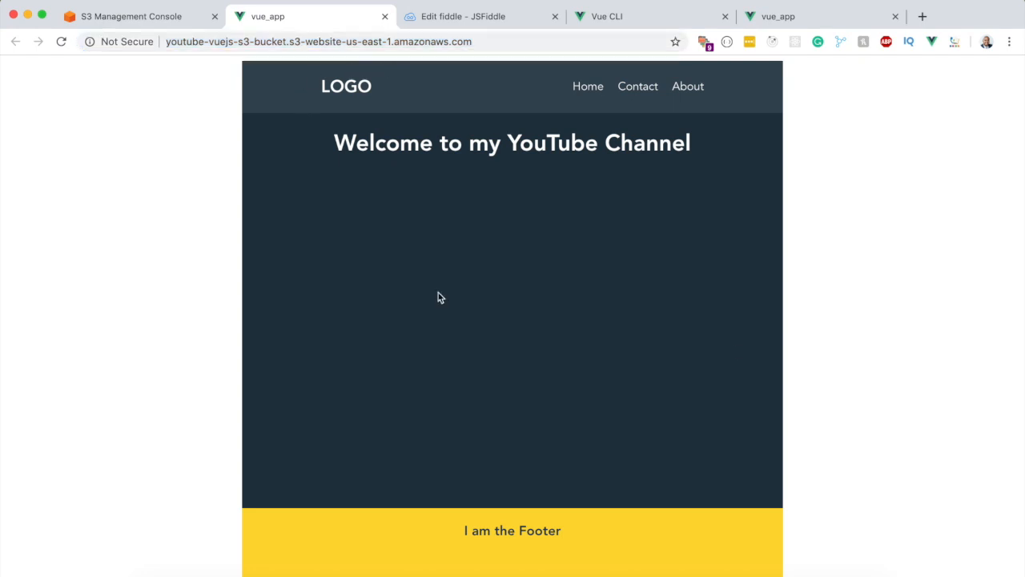
pyautogui.click(480, 40)
pyautogui.doubleClick(492, 40)
pyautogui.click(492, 40)
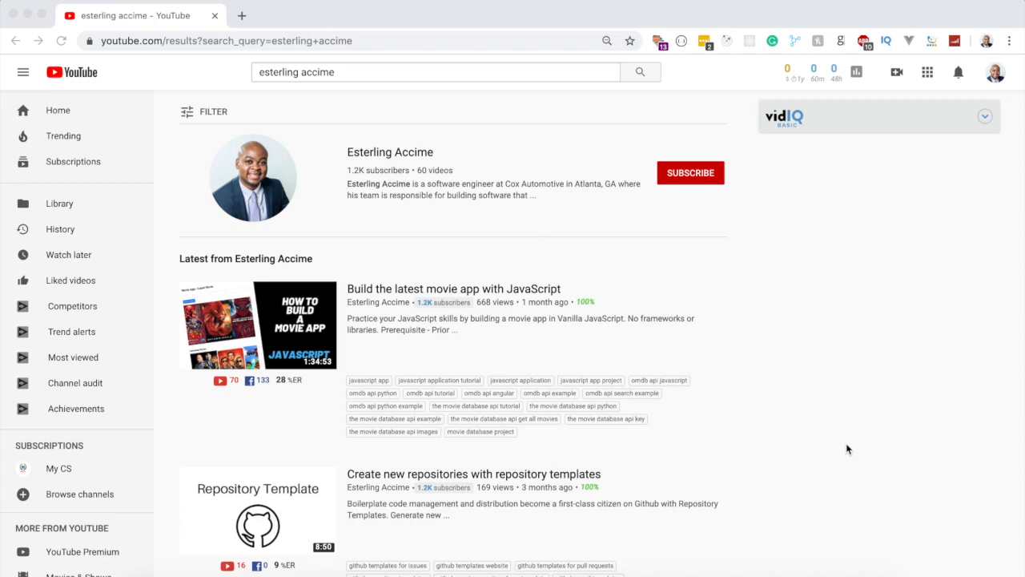
# Subscribe to the channel in the YouTube search results and set its notifications to All
pyautogui.click(699, 183)
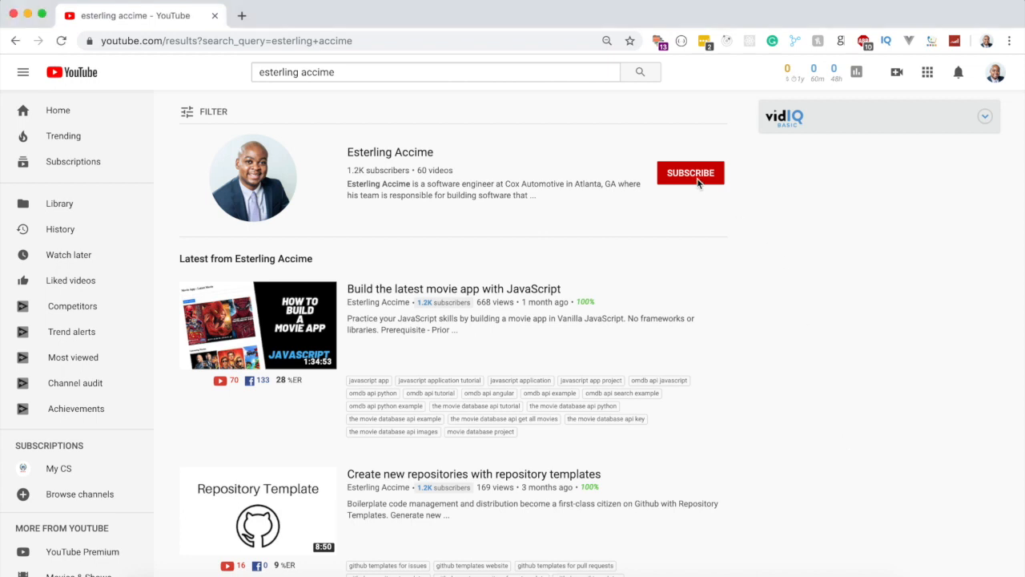
pyautogui.click(686, 181)
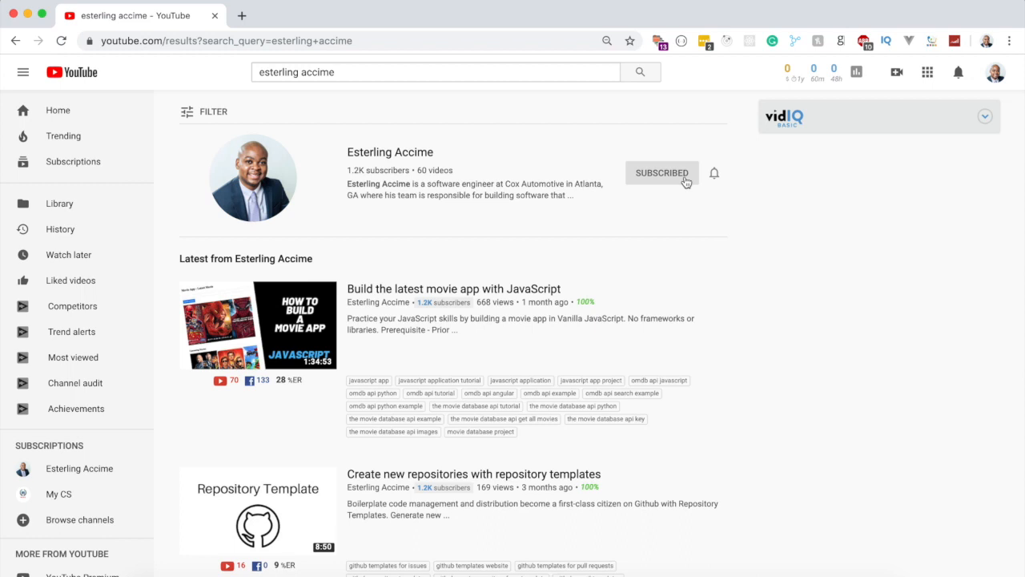
pyautogui.click(716, 174)
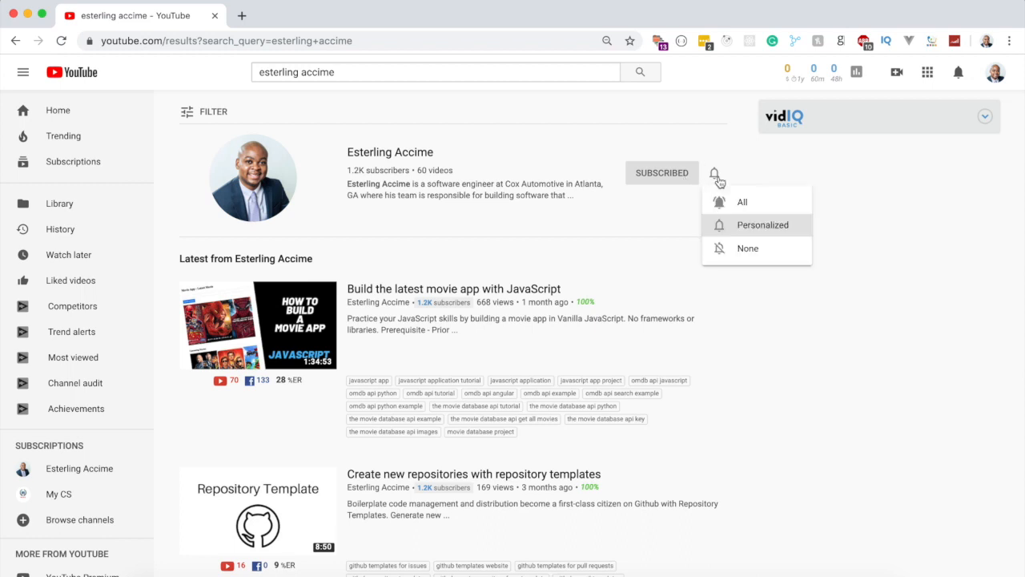
pyautogui.click(738, 203)
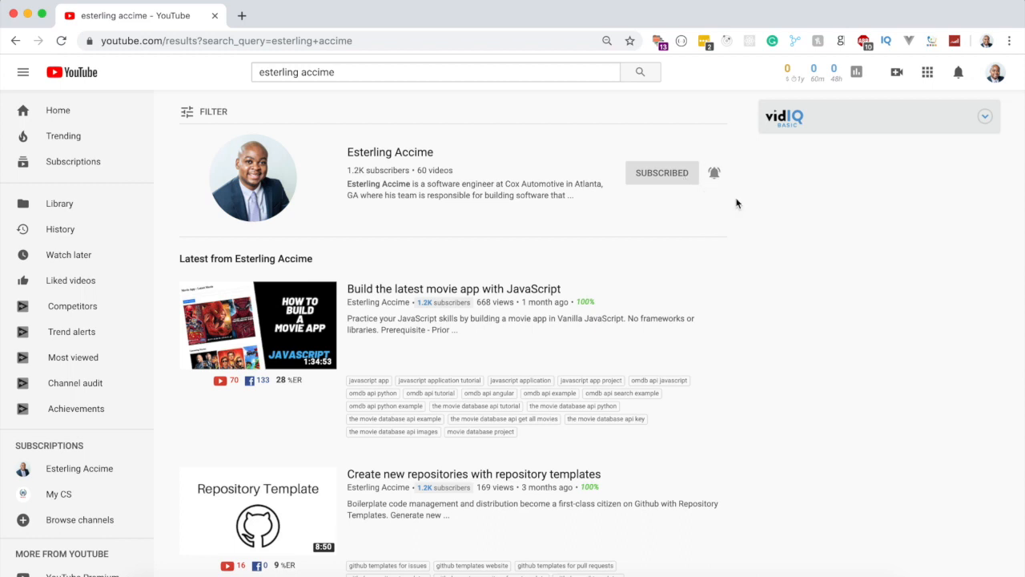